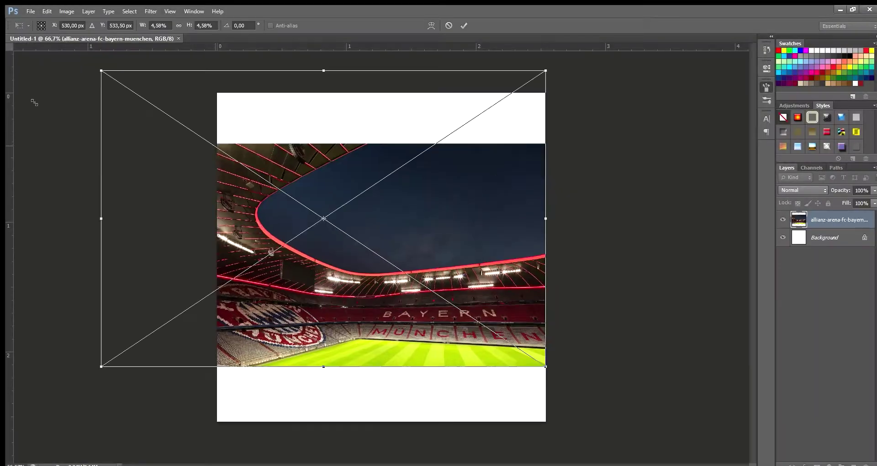
# Step: Position the Allianz Arena stadium photo as the background and soften it with Gaussian Blur
pyautogui.moveTo(552, 388); pyautogui.dragTo(343, 292)
pyautogui.press('Return')
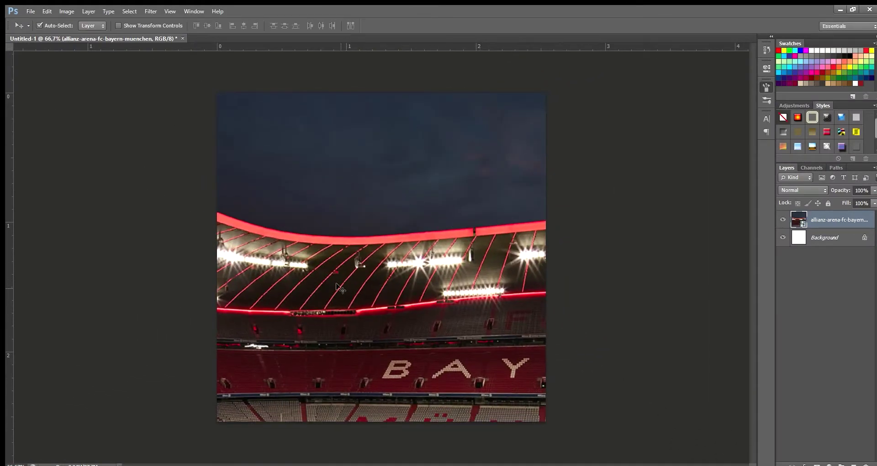
pyautogui.hotkey('ctrl', 'f')
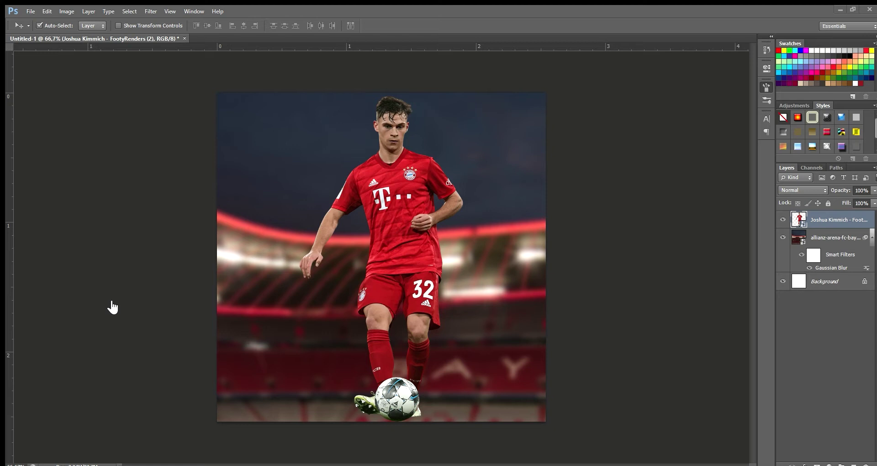
# Step: Select the player's head with Quick Selection and copy it onto its own layer
pyautogui.press('w')
pyautogui.moveTo(388, 107); pyautogui.dragTo(395, 147)
pyautogui.hotkey('ctrl', 'j')
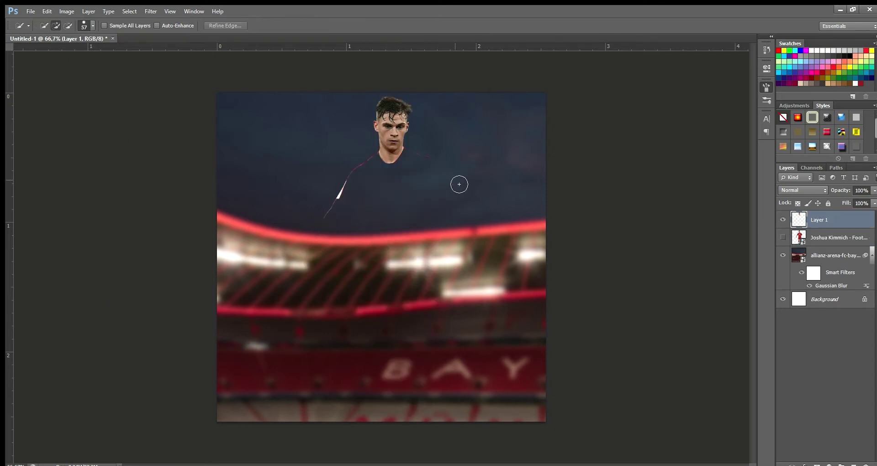
pyautogui.press('e')
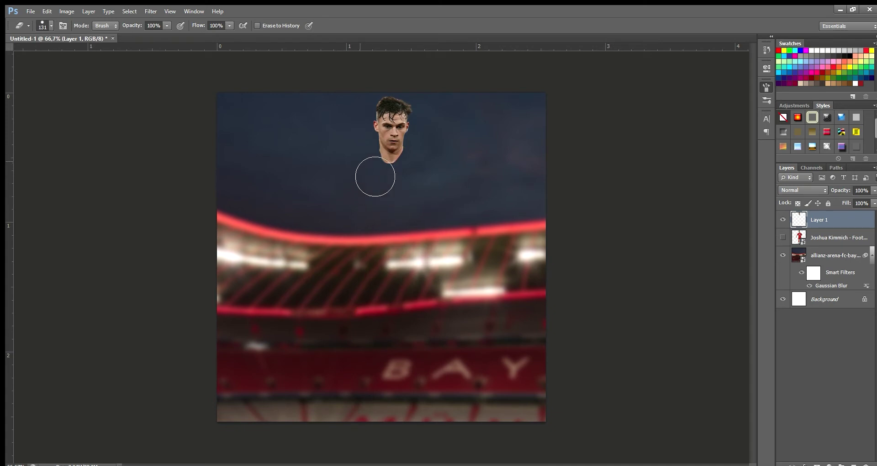
pyautogui.press('v')
pyautogui.hotkey('ctrl', 't')
pyautogui.press('Return')
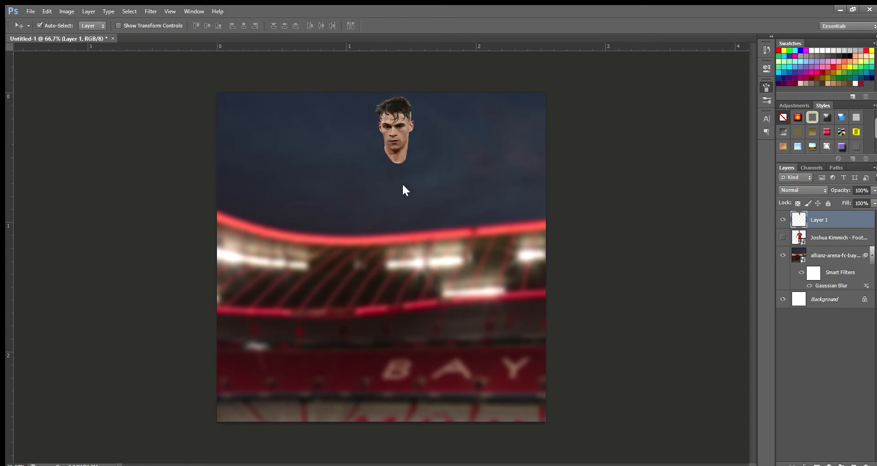
# Step: Duplicate the player layer, enlarge the copy over the canvas, and delete the hidden original
pyautogui.moveTo(823, 237); pyautogui.dragTo(823, 215)
pyautogui.hotkey('ctrl', 't')
pyautogui.moveTo(514, 92); pyautogui.dragTo(598, 53)
pyautogui.press('Return')
pyautogui.press('Delete')
# Step: Cut both forearms away from the enlarged player with the Polygonal Lasso
pyautogui.press('l')
pyautogui.click(323, 283)
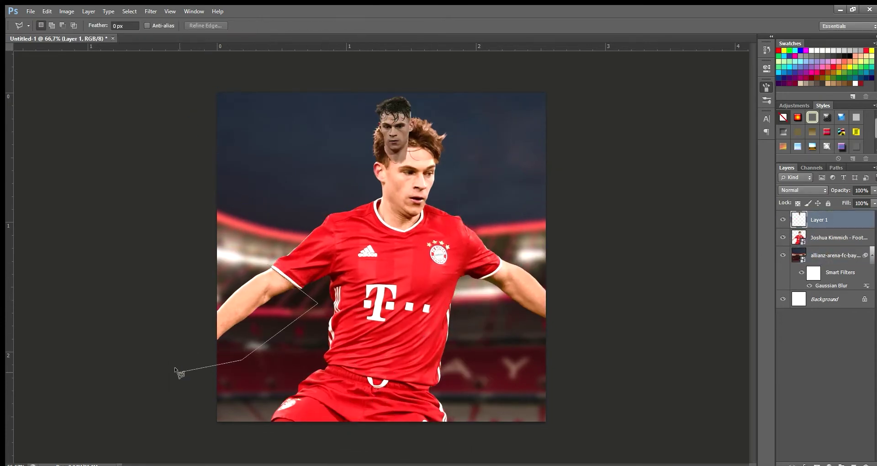
pyautogui.click(176, 369)
pyautogui.press('Delete')
pyautogui.press('e')
pyautogui.press('l')
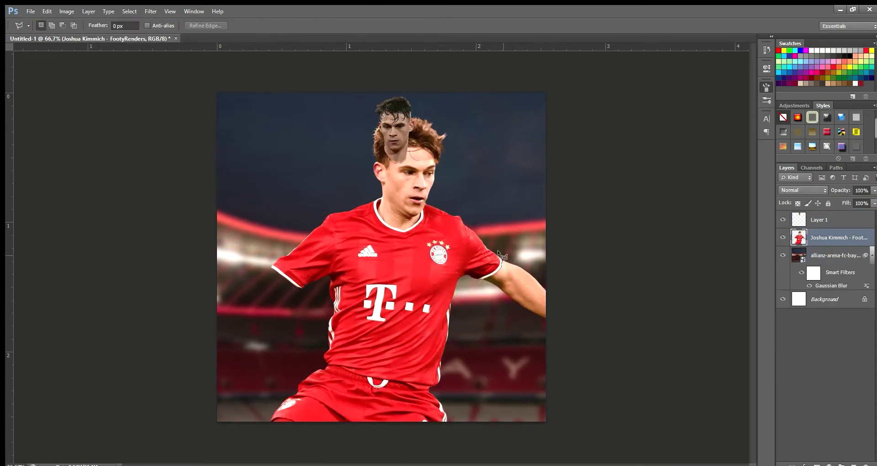
pyautogui.click(500, 252)
pyautogui.click(480, 279)
pyautogui.click(567, 338)
pyautogui.doubleClick(567, 247)
pyautogui.press('Delete')
pyautogui.press('e')
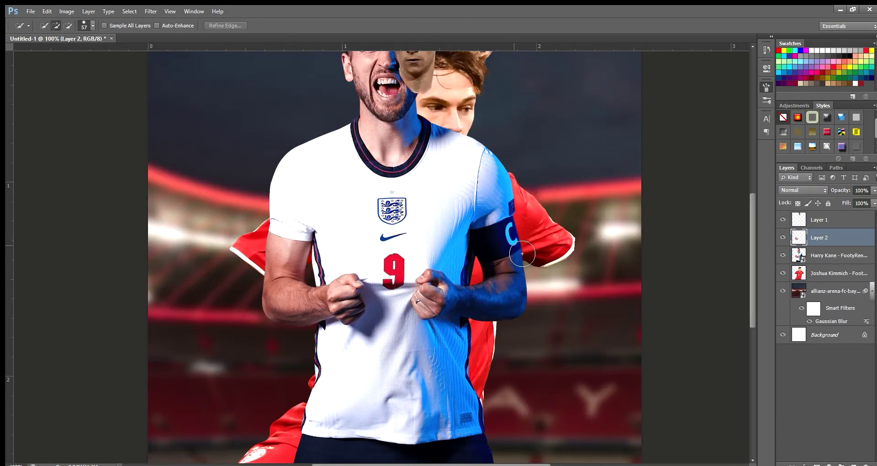
# Step: Hide the second footballer photo, reposition the copied arm, then hide the arm layer
pyautogui.click(782, 255)
pyautogui.press('e')
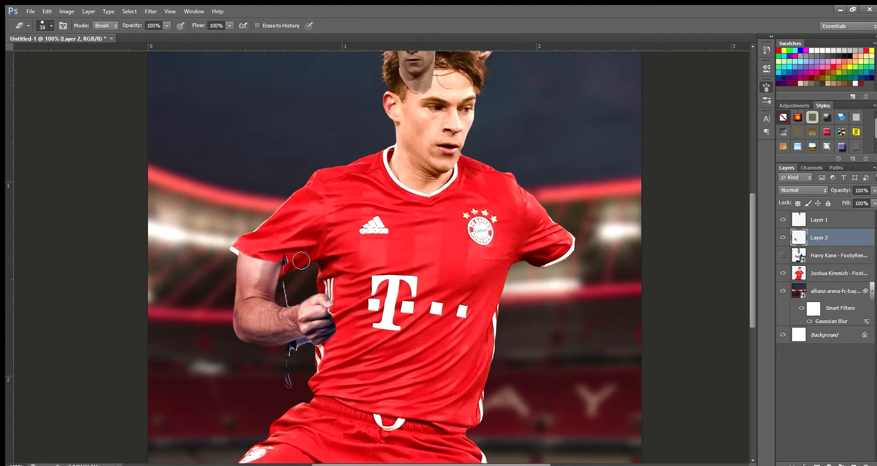
pyautogui.hotkey('ctrl', 't')
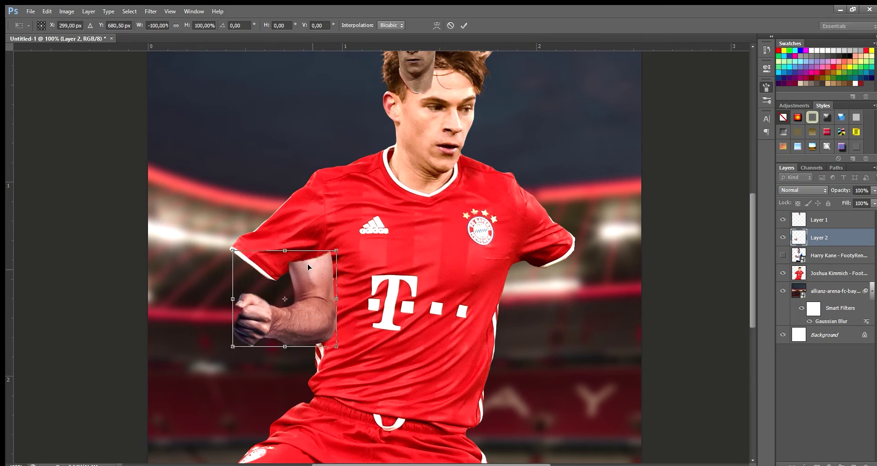
pyautogui.moveTo(340, 352); pyautogui.dragTo(245, 275)
pyautogui.press('Escape')
pyautogui.click(783, 237)
# Step: Lasso the left sleeve and rotate it into a raised angle, keeping the head layer on top
pyautogui.press('l')
pyautogui.click(278, 178)
pyautogui.click(823, 273)
pyautogui.hotkey('ctrl', 't')
pyautogui.moveTo(238, 258); pyautogui.dragTo(248, 199)
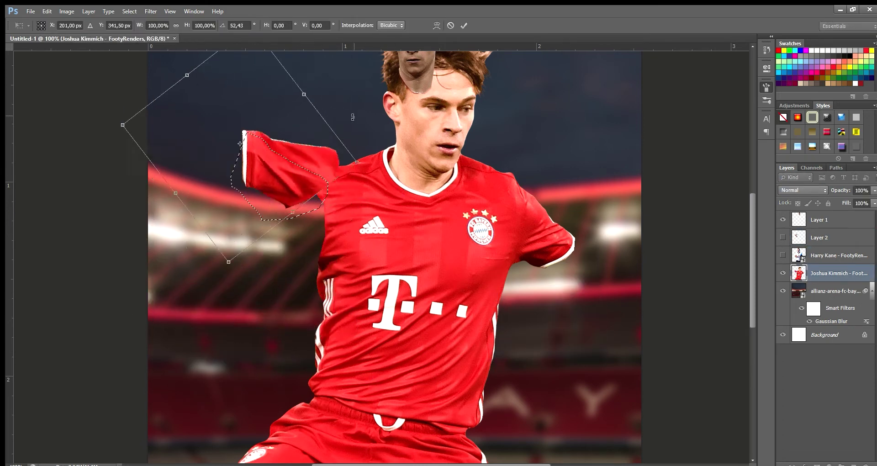
pyautogui.moveTo(366, 106); pyautogui.dragTo(399, 181)
pyautogui.press('Return')
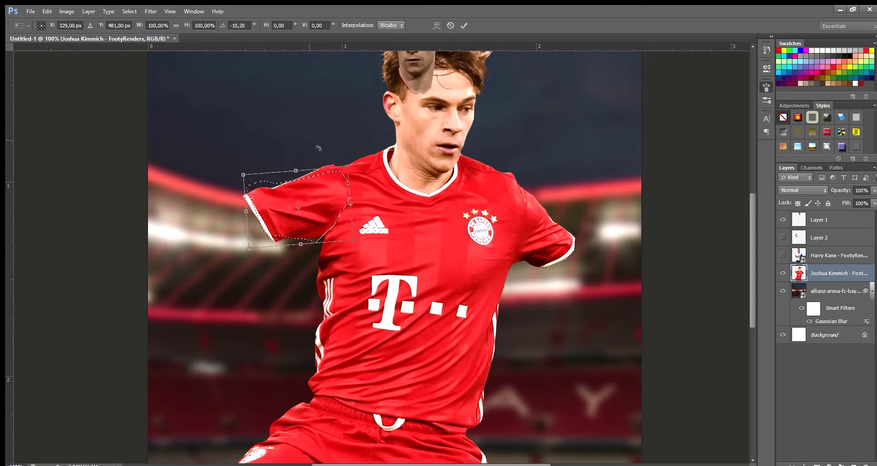
pyautogui.hotkey('ctrl', 'd')
pyautogui.moveTo(820, 220); pyautogui.dragTo(813, 278)
pyautogui.hotkey('ctrl', 'z')
# Step: Copy the sleeve onto a new layer and outline the original sleeve
pyautogui.hotkey('ctrl', 'shift', 'alt', 'n')
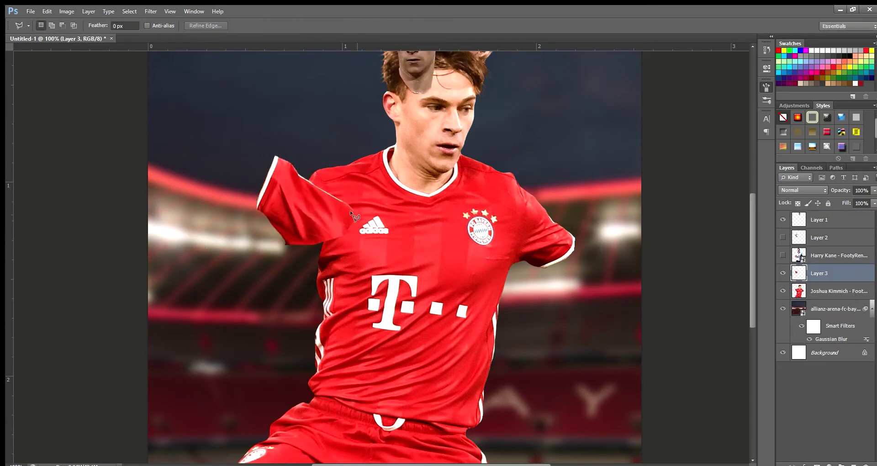
pyautogui.click(310, 178)
pyautogui.click(237, 121)
pyautogui.doubleClick(293, 250)
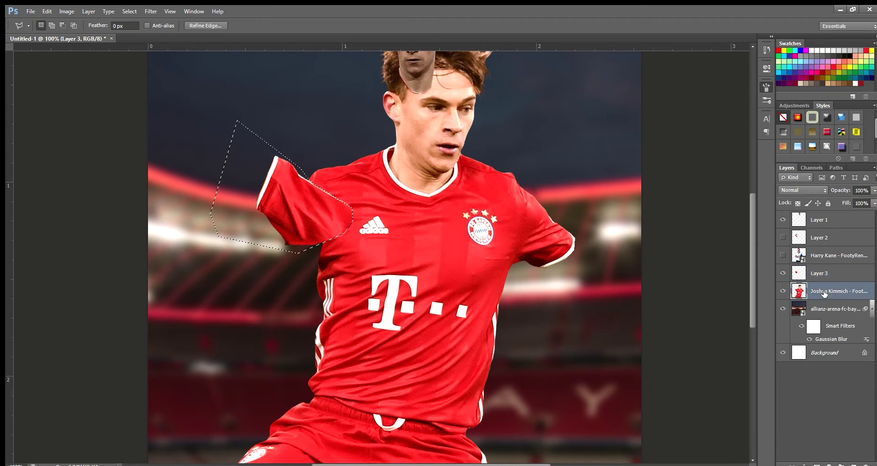
pyautogui.press('v')
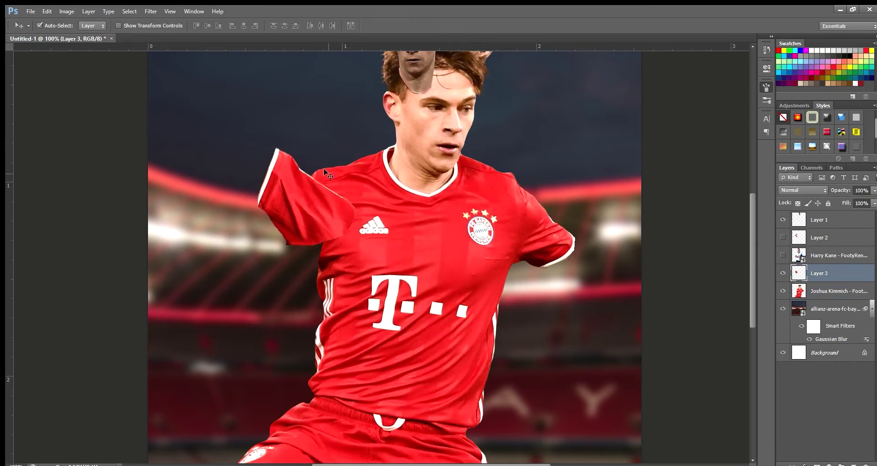
# Step: Show the copied arm, rotate it about 159 degrees, and move it to the chest's right side
pyautogui.click(783, 237)
pyautogui.click(819, 237)
pyautogui.hotkey('ctrl', 't')
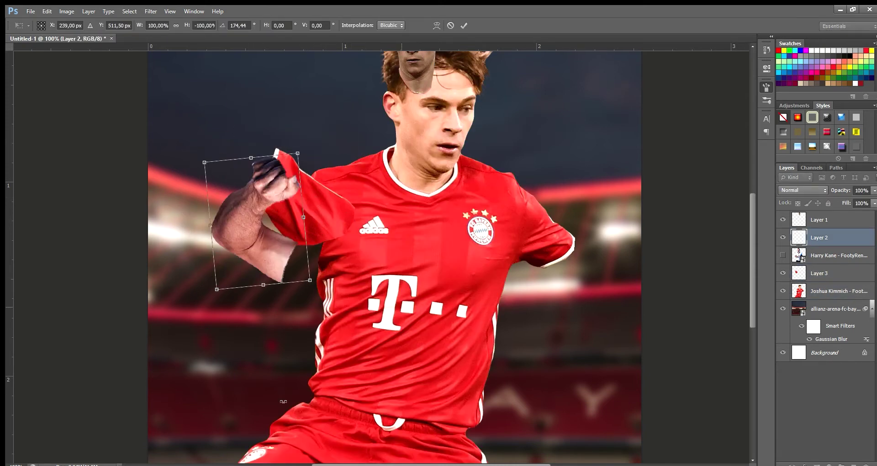
pyautogui.moveTo(309, 205); pyautogui.dragTo(293, 256)
pyautogui.moveTo(261, 219); pyautogui.dragTo(539, 256)
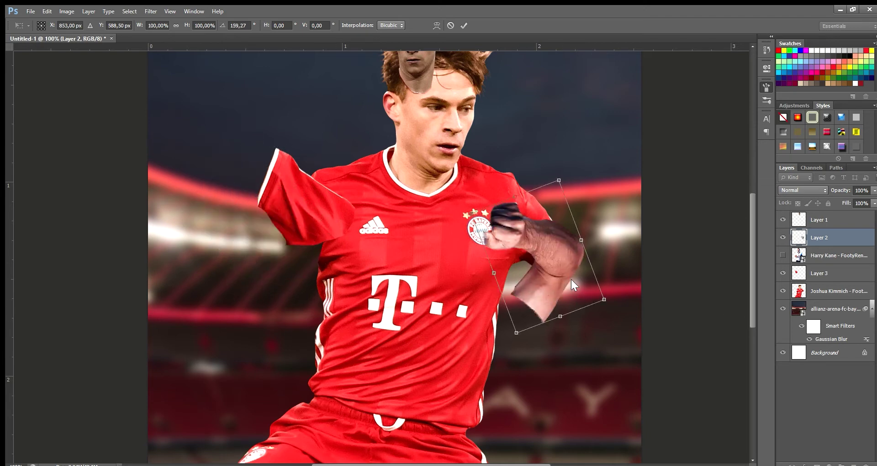
pyautogui.press('Return')
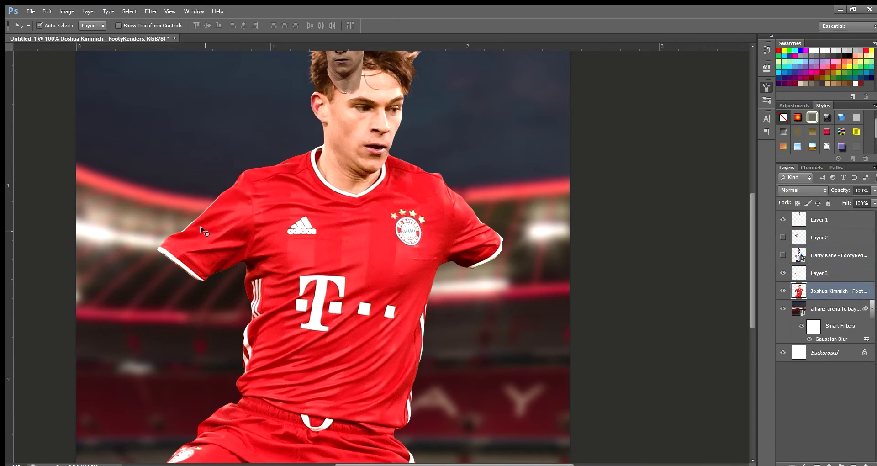
# Step: Select the sleeve piece layer, briefly hiding the player layer to check the piece
pyautogui.click(819, 273)
pyautogui.click(783, 290)
pyautogui.click(235, 263)
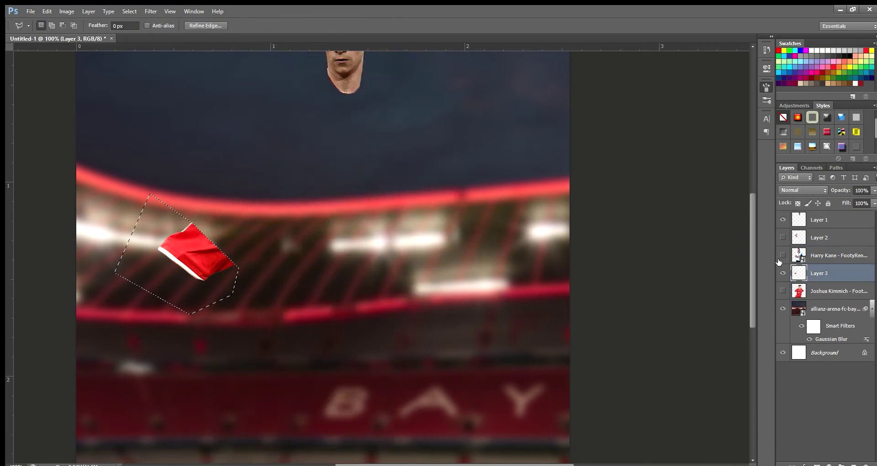
pyautogui.click(836, 291)
pyautogui.click(783, 291)
pyautogui.press('v')
pyautogui.click(820, 274)
# Step: Move the sleeve piece below the player with Ctrl+[ and rotate and enlarge it outward
pyautogui.hotkey('ctrl', 't')
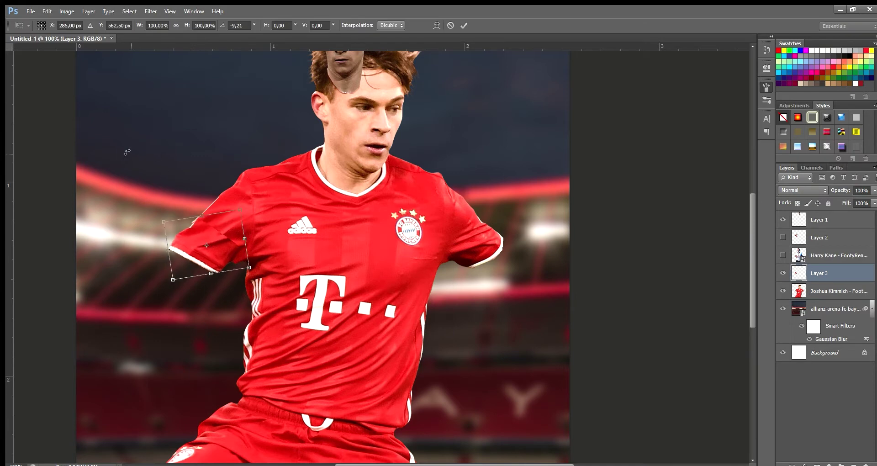
pyautogui.press('Escape')
pyautogui.hotkey('ctrl', '[')
pyautogui.hotkey('ctrl', 't')
pyautogui.moveTo(201, 195)
pyautogui.mouseDown()
pyautogui.moveTo(230, 221)
pyautogui.moveTo(223, 231)
pyautogui.moveTo(151, 155)
pyautogui.moveTo(208, 256)
pyautogui.mouseUp()
pyautogui.press('Return')
pyautogui.hotkey('ctrl', 't')
pyautogui.press('Return')
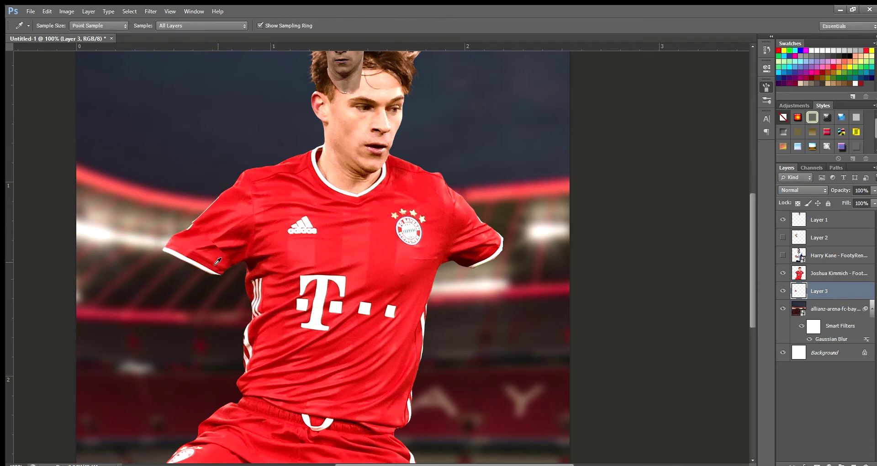
pyautogui.scroll(2, 320, 255)
pyautogui.click(819, 220)
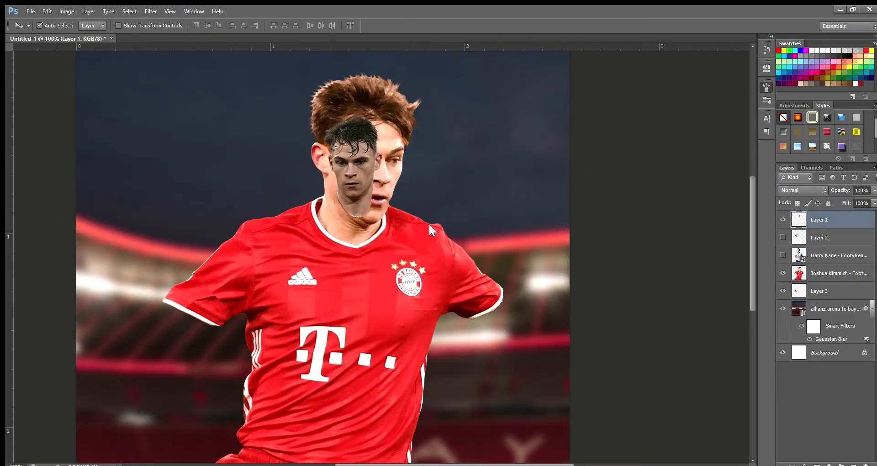
# Step: Erase the stray red patch around the hand with a smaller eraser
pyautogui.press('e')
pyautogui.moveTo(459, 183); pyautogui.dragTo(445, 197)
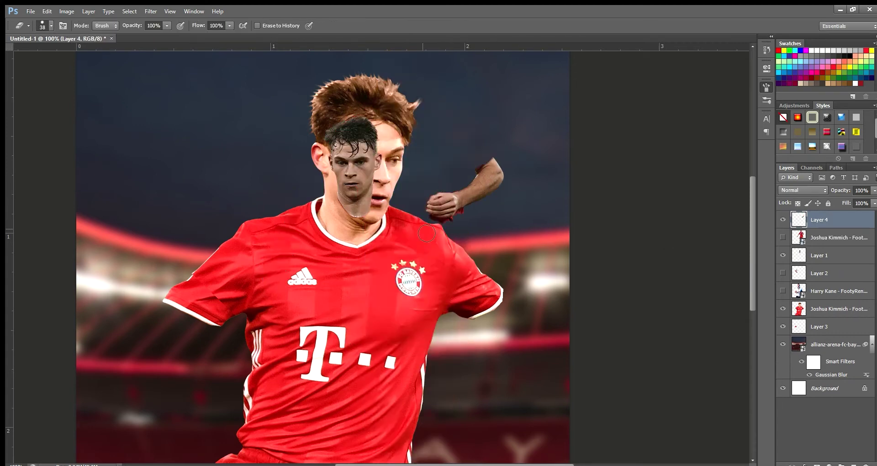
pyautogui.scroll(2, 477, 182)
pyautogui.press('[')
pyautogui.press('[')
pyautogui.press('[')
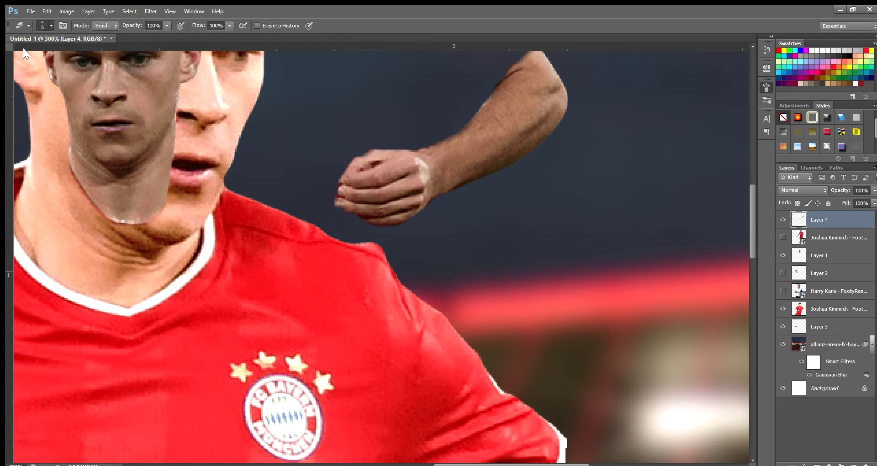
# Step: Flip and rotate the forearm upright, placing it beside the right shoulder
pyautogui.press('v')
pyautogui.hotkey('ctrl', '0')
pyautogui.hotkey('ctrl', 't')
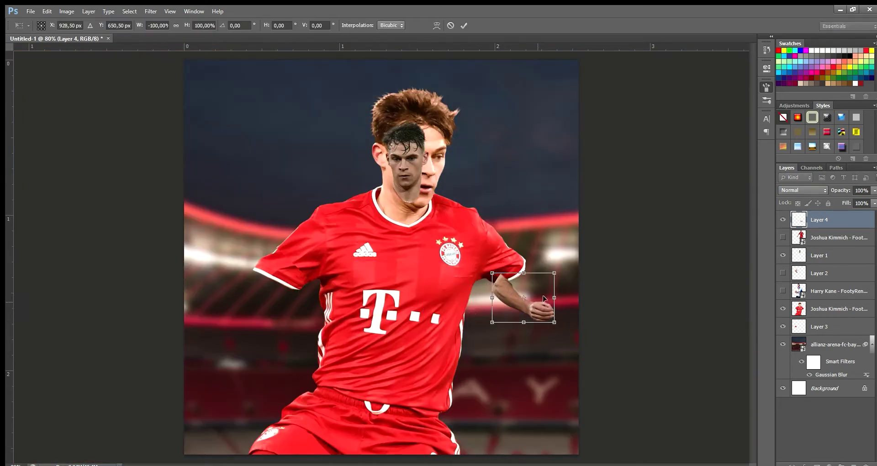
pyautogui.moveTo(555, 322); pyautogui.dragTo(528, 200)
pyautogui.press('Return')
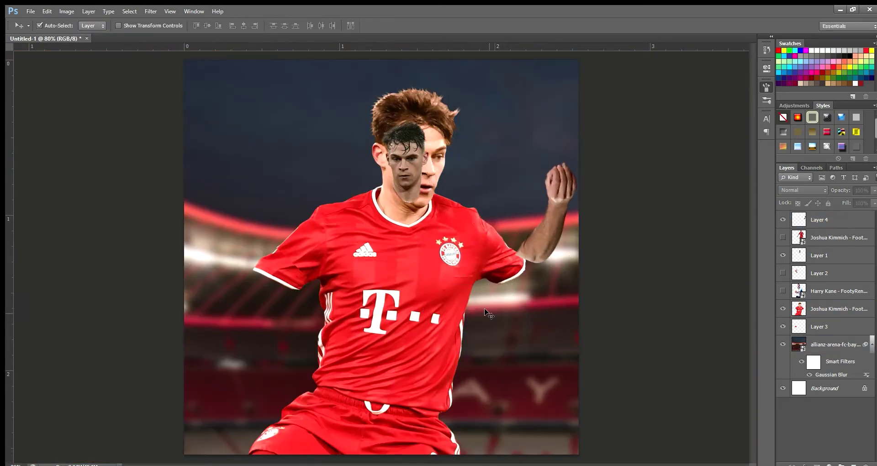
pyautogui.press('z')
pyautogui.hotkey('ctrl', '-')
pyautogui.press('v')
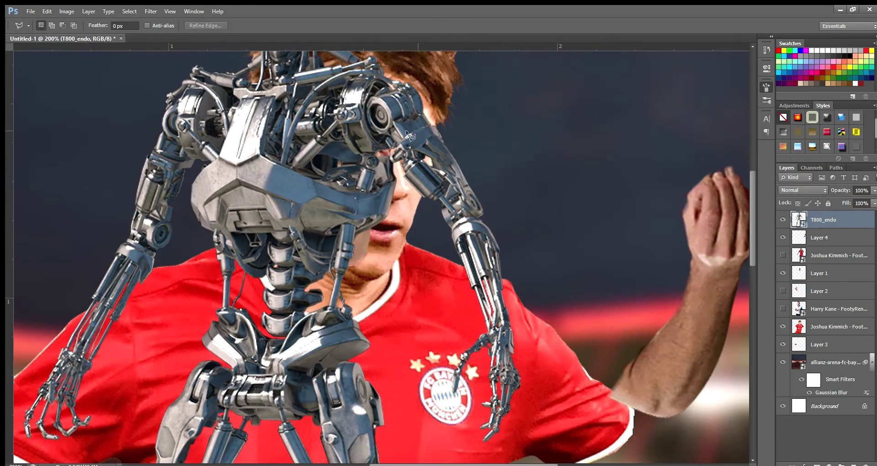
# Step: Lasso the T800_endo robot's arm and send that arm layer below the player with Ctrl+[
pyautogui.click(441, 123)
pyautogui.click(535, 206)
pyautogui.click(523, 243)
pyautogui.doubleClick(405, 213)
pyautogui.press('z')
pyautogui.hotkey('ctrl', '-')
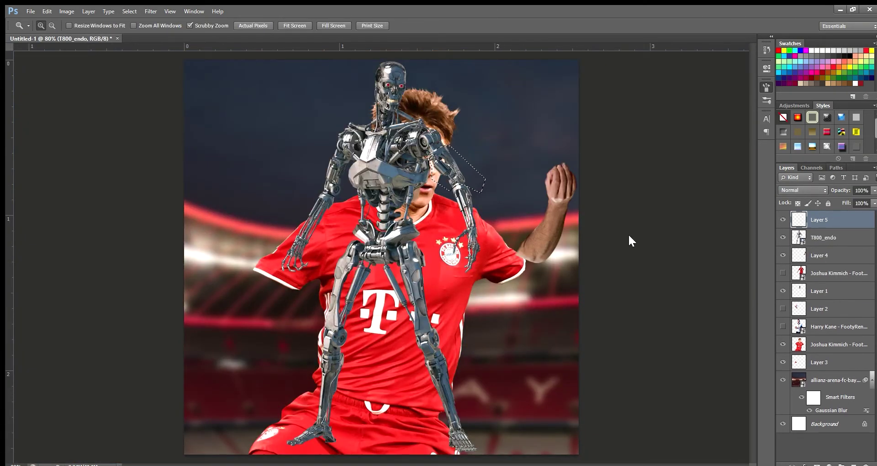
pyautogui.press('l')
pyautogui.hotkey('ctrl', '+')
pyautogui.hotkey('ctrl', '+')
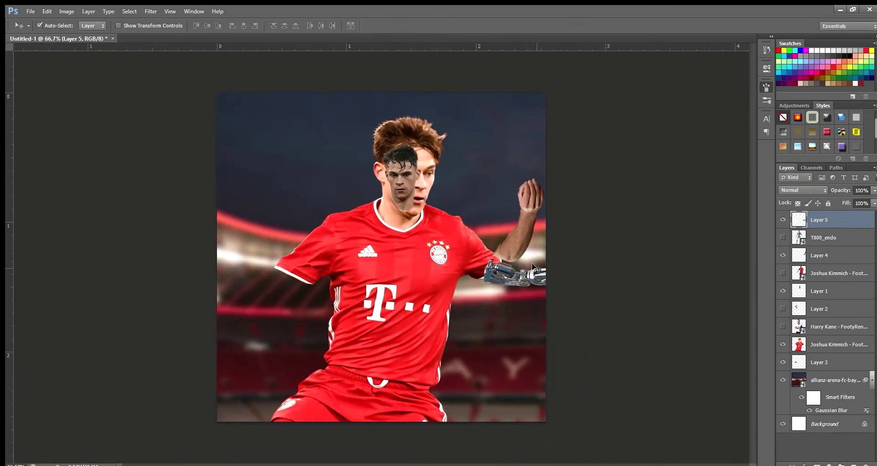
pyautogui.hotkey('ctrl', '[')
pyautogui.hotkey('ctrl', '[')
pyautogui.hotkey('ctrl', '[')
pyautogui.hotkey('ctrl', '[')
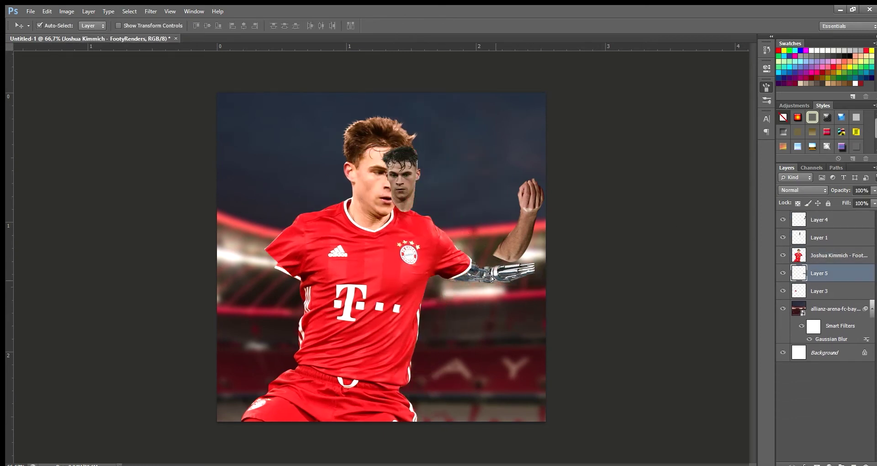
# Step: Shrink the chrome robot arm and rotate it up from the player's elbow
pyautogui.hotkey('ctrl', 't')
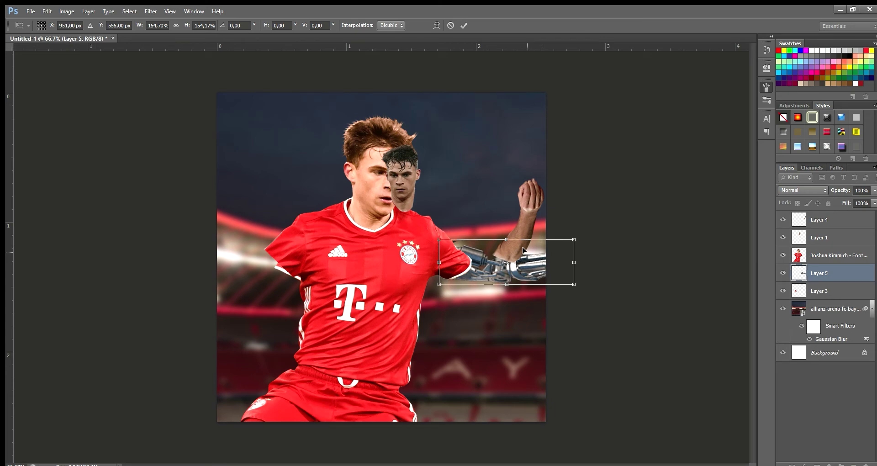
pyautogui.moveTo(560, 293)
pyautogui.mouseDown()
pyautogui.moveTo(571, 215)
pyautogui.moveTo(567, 274)
pyautogui.moveTo(552, 284)
pyautogui.mouseUp()
pyautogui.moveTo(498, 233); pyautogui.dragTo(471, 215)
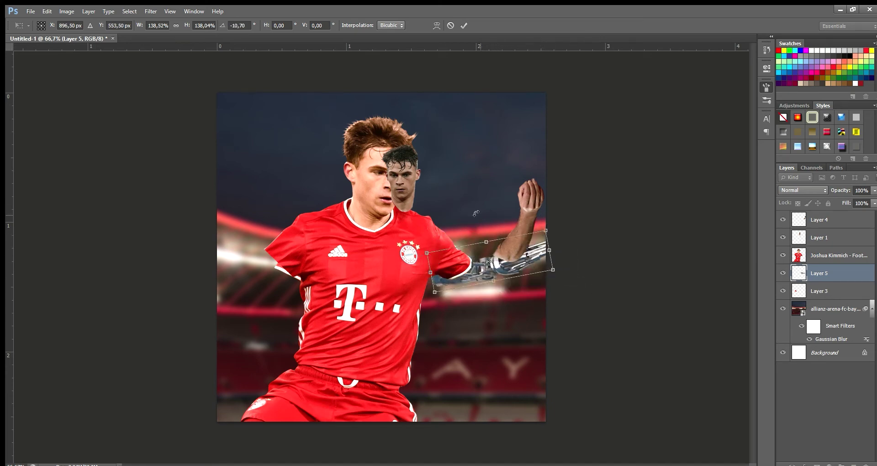
pyautogui.press('Return')
pyautogui.click(819, 220)
# Step: Zoom in and lasso the robot hand on Layer 5
pyautogui.press('l')
pyautogui.hotkey('ctrl', '+')
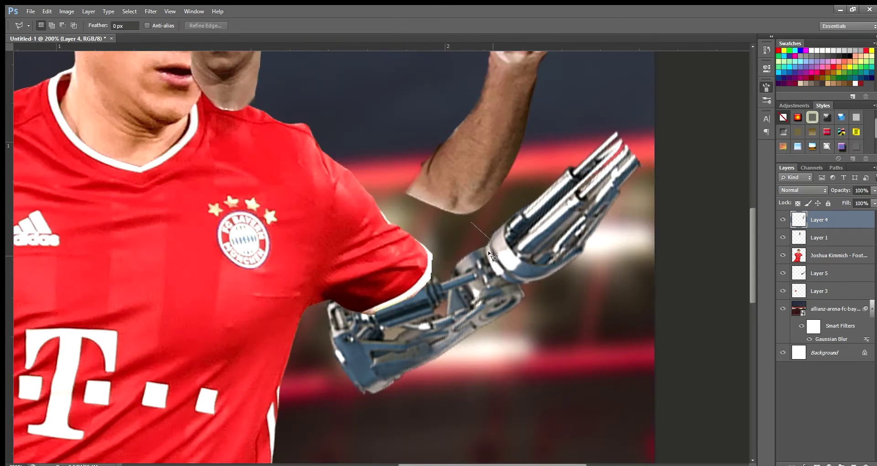
pyautogui.hscroll(3, 559, 279)
pyautogui.click(505, 64)
pyautogui.click(544, 214)
pyautogui.click(418, 292)
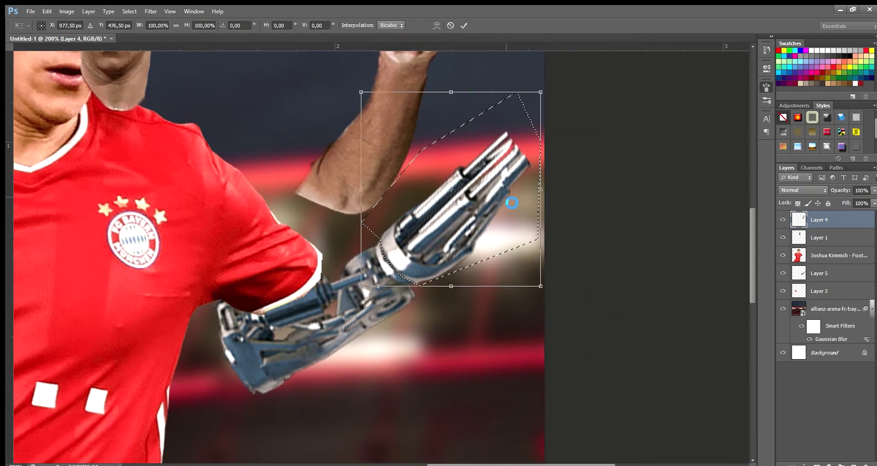
# Step: Rotate the robot hand upright and cut it onto its own layer with Ctrl+Shift+J
pyautogui.click(820, 273)
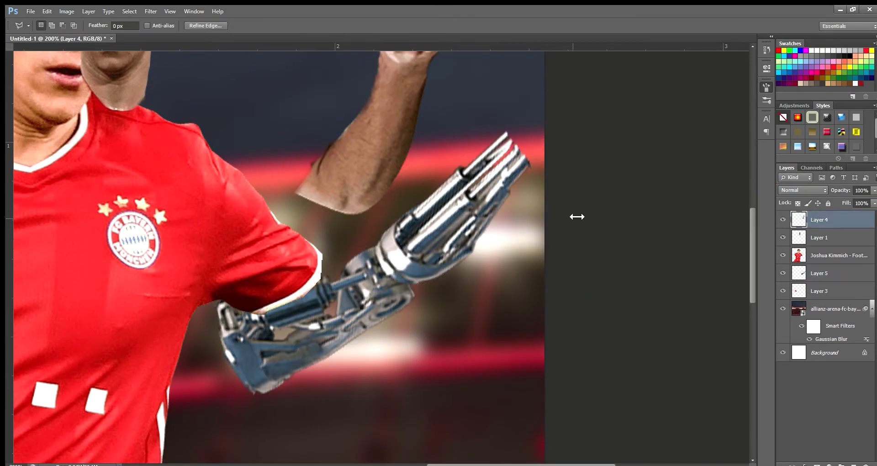
pyautogui.hotkey('ctrl', 't')
pyautogui.moveTo(352, 74); pyautogui.dragTo(302, 178)
pyautogui.press('Return')
pyautogui.hotkey('ctrl', 'shift', 'j')
pyautogui.press('e')
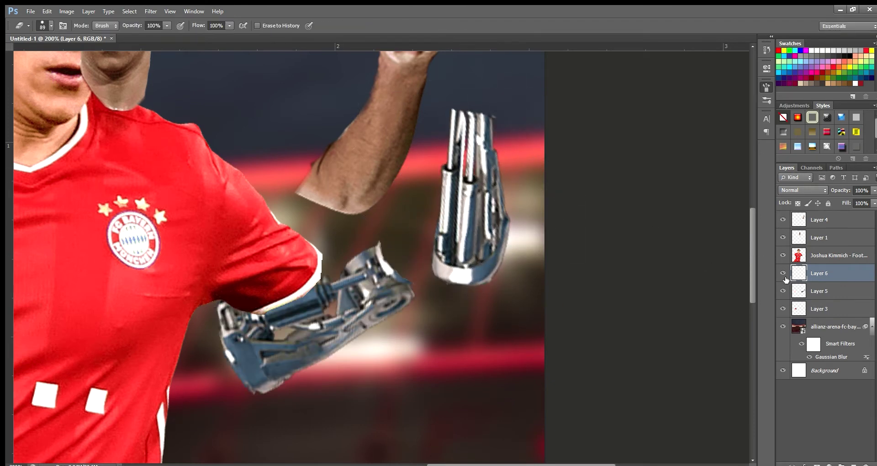
pyautogui.click(783, 272)
pyautogui.click(835, 327)
# Step: Bend the lower robot arm on Layer 5 to line up under the upright hand
pyautogui.press('v')
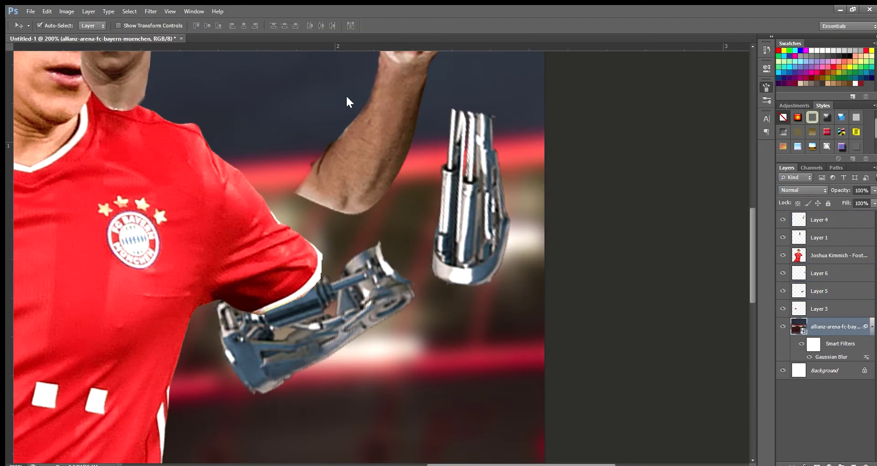
pyautogui.hotkey('ctrl', 't')
pyautogui.moveTo(457, 206); pyautogui.dragTo(457, 264)
pyautogui.press('Return')
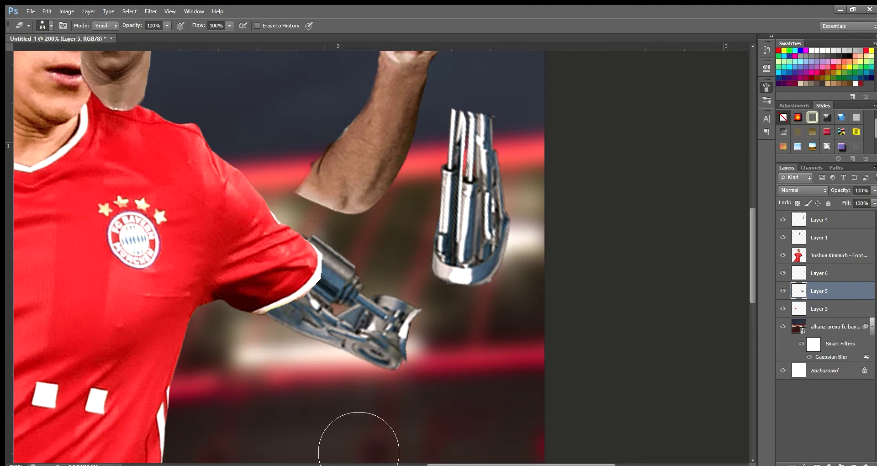
pyautogui.press('z')
pyautogui.click(457, 265)
pyautogui.hotkey('ctrl', '0')
pyautogui.hotkey('ctrl', 't')
pyautogui.moveTo(543, 124); pyautogui.dragTo(530, 132)
pyautogui.press('Return')
pyautogui.press('v')
pyautogui.click(488, 275)
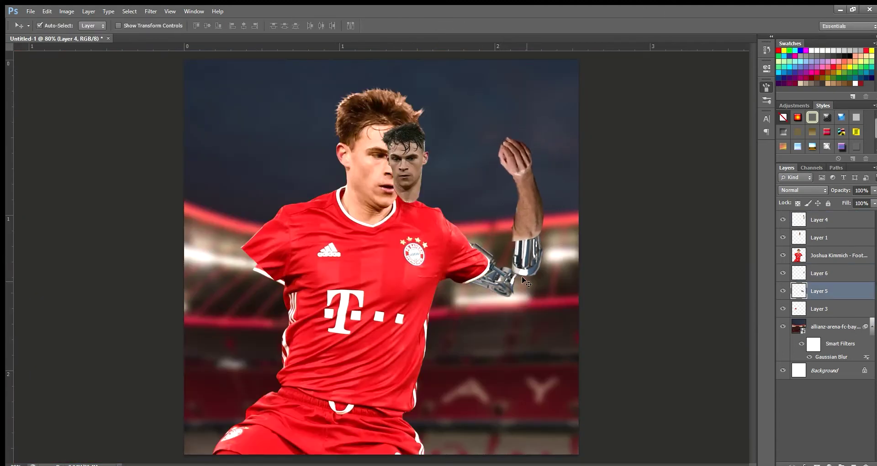
# Step: Step back through the arm edits with Ctrl+Alt+Z, then redo once
pyautogui.hotkey('ctrl', 'alt', 'z')
pyautogui.hotkey('ctrl', 'alt', 'z')
pyautogui.hotkey('ctrl', 'alt', 'z')
pyautogui.hotkey('ctrl', 'alt', 'z')
pyautogui.hotkey('ctrl', 'alt', 'z')
pyautogui.hotkey('ctrl', 'alt', 'z')
pyautogui.hotkey('ctrl', 'alt', 'z')
pyautogui.press('e')
pyautogui.hotkey('ctrl', 'alt', 'z')
pyautogui.hotkey('ctrl', 'shift', 'z')
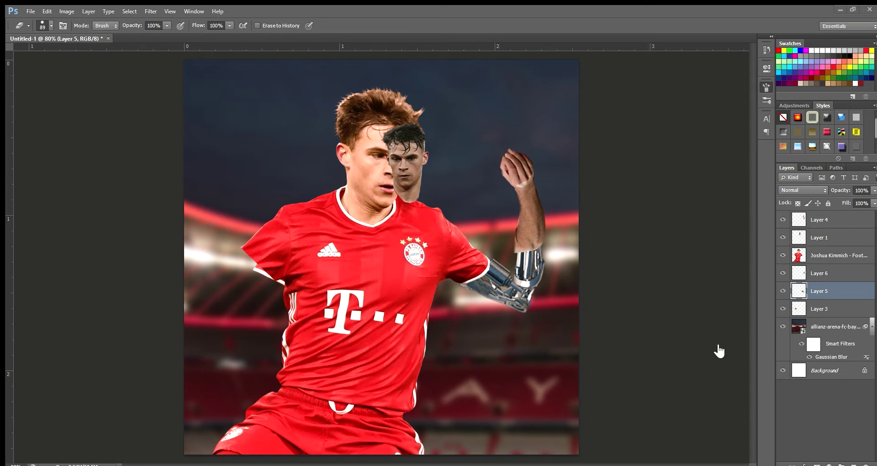
# Step: Lasso the metal piece below the arm onto Layer 7 and erase the stray fragment
pyautogui.press('l')
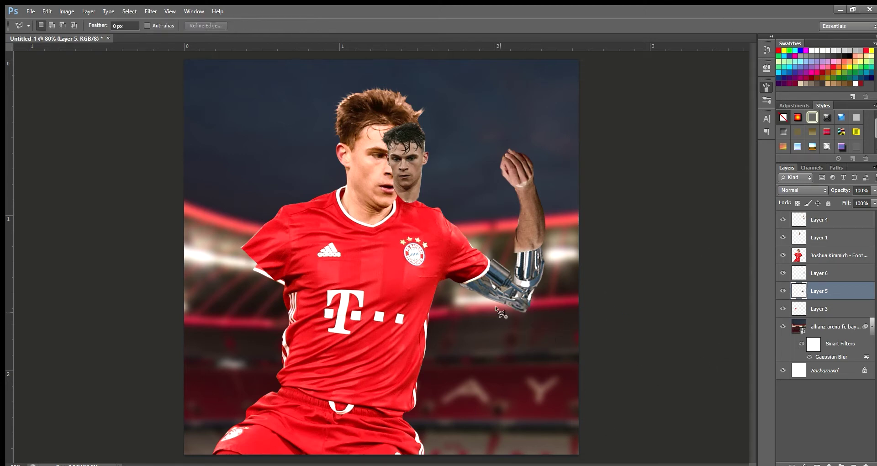
pyautogui.click(503, 300)
pyautogui.press('v')
pyautogui.hotkey('ctrl', 'j')
pyautogui.press('e')
pyautogui.hotkey('alt', '[')
pyautogui.click(542, 331)
pyautogui.hotkey('alt', ']')
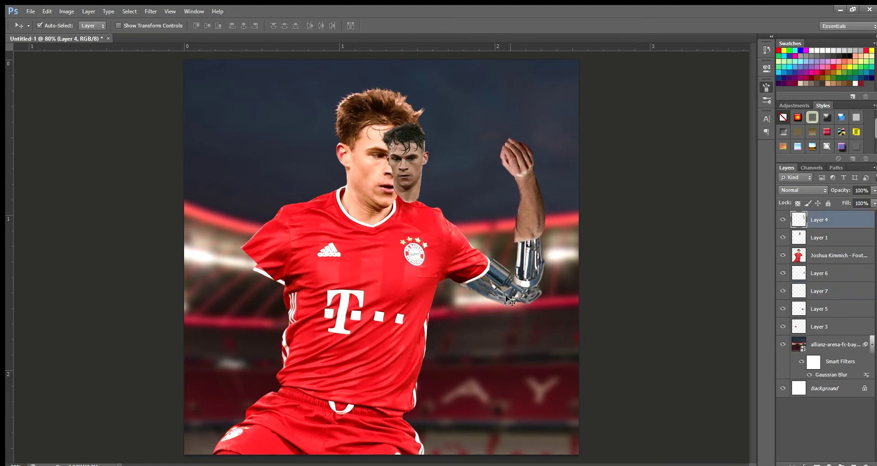
# Step: Rename the layers to 'hand', 'head', 'hand robot2' and 'hand robot 1'
pyautogui.scroll(5, 552, 239)
pyautogui.press('v')
pyautogui.doubleClick(820, 219)
pyautogui.write('hand')
pyautogui.click(821, 237)
pyautogui.doubleClick(821, 237)
pyautogui.write('head')
pyautogui.doubleClick(820, 273)
pyautogui.write('hand robot2')
pyautogui.keyDown('shift'); pyautogui.click(820, 308); pyautogui.keyUp('shift')
pyautogui.write('hand robot 1')
pyautogui.press('Return')
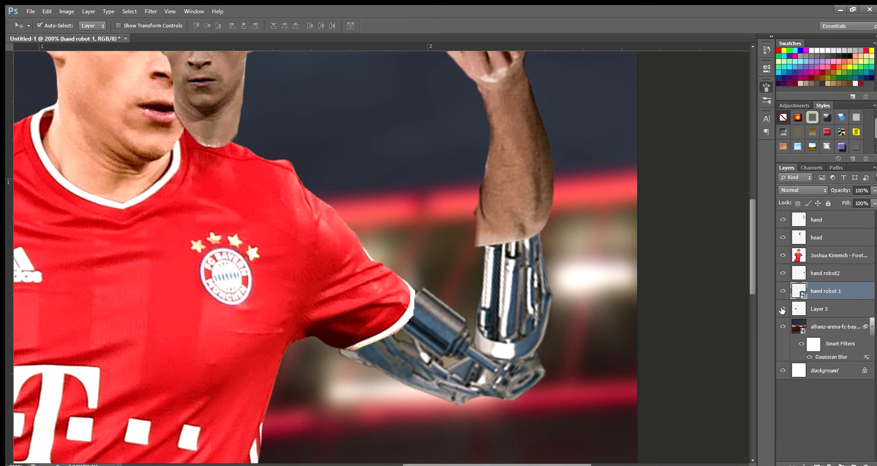
# Step: Shrink the raised fist onto the robot arm and nudge it slightly left
pyautogui.press('z')
pyautogui.hotkey('ctrl', '0')
pyautogui.scroll(3, 542, 256)
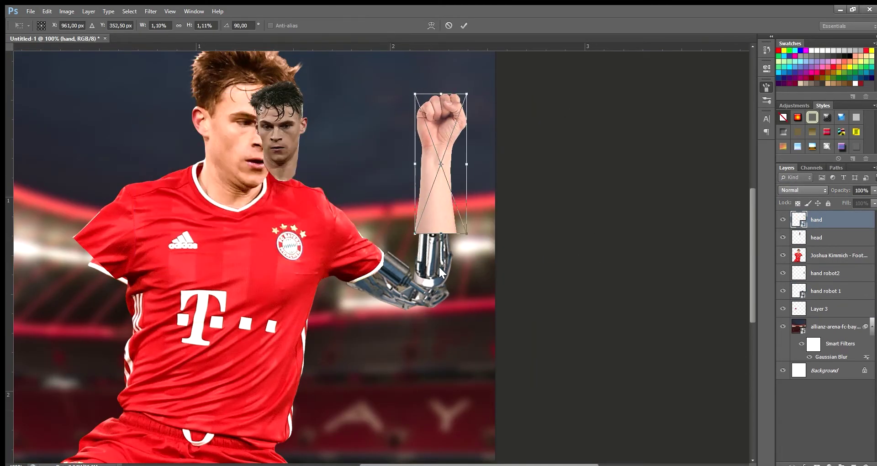
pyautogui.press('Return')
pyautogui.press('z')
pyautogui.press('v')
pyautogui.moveTo(439, 227); pyautogui.dragTo(429, 228)
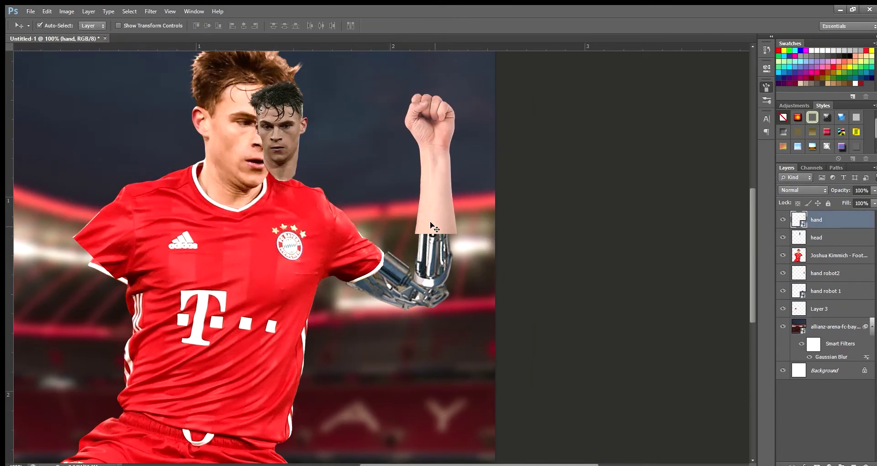
pyautogui.hotkey('ctrl', '+')
# Step: Paint skin tone over the forearm and robot seam on a new layer below the hand
pyautogui.press('l')
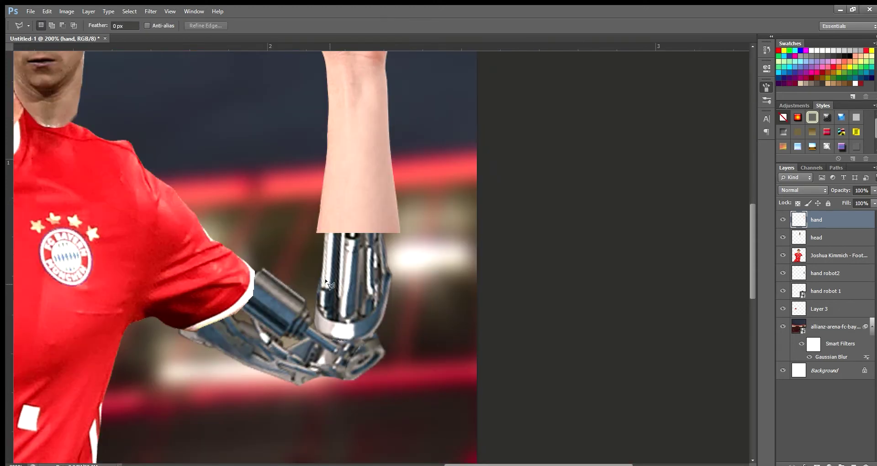
pyautogui.click(390, 233)
pyautogui.press('i')
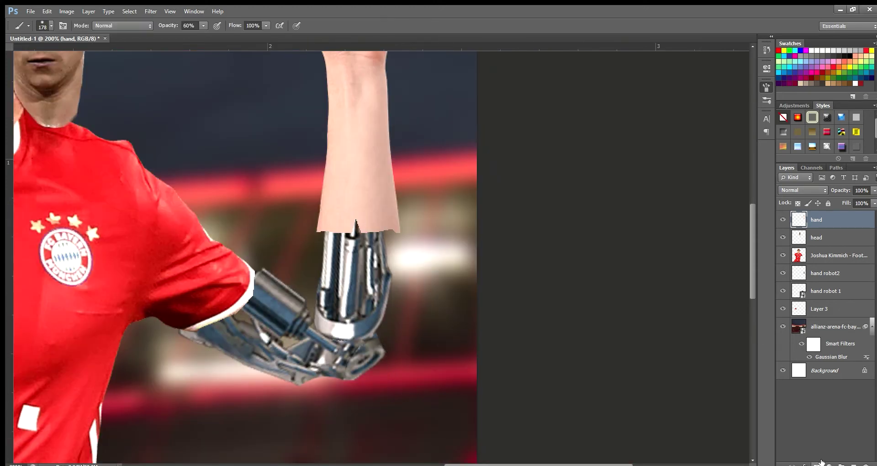
pyautogui.hotkey('ctrl', 'shift', 'alt', 'n')
pyautogui.press('b')
pyautogui.moveTo(315, 233); pyautogui.dragTo(351, 231)
pyautogui.hotkey('ctrl', '[')
pyautogui.press('0')
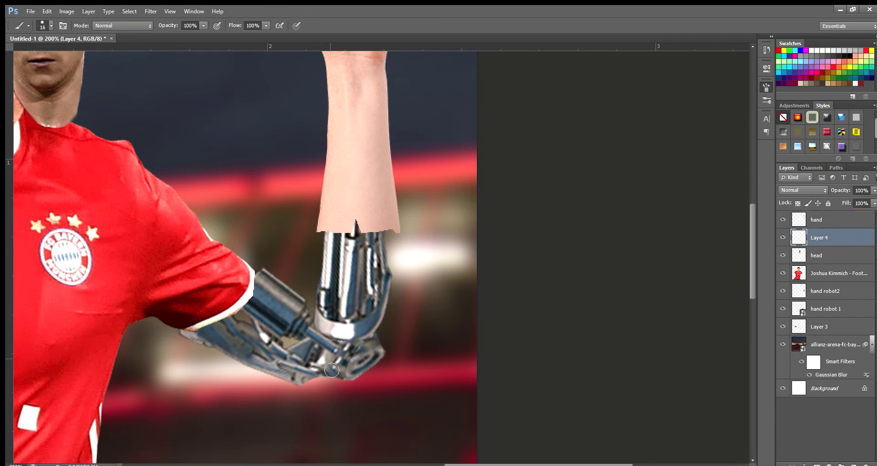
# Step: Mask away part of the wrist on the hand layer's mask
pyautogui.press('l')
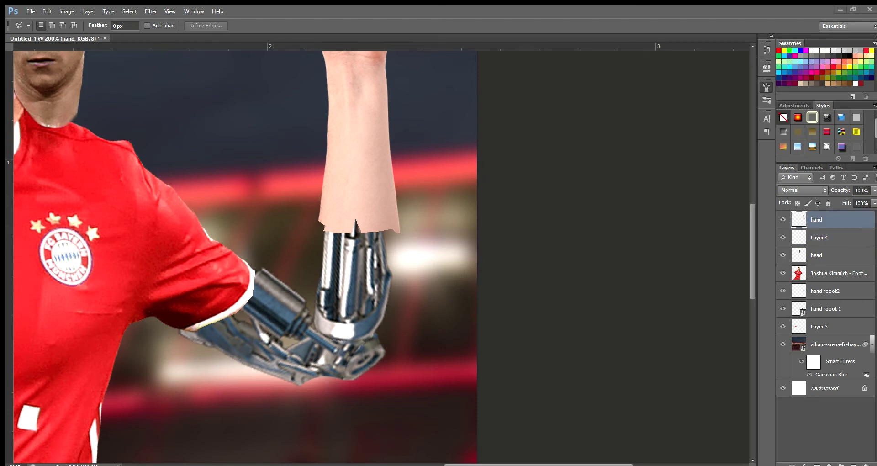
pyautogui.scroll(5, 363, 244)
pyautogui.press('v')
pyautogui.click(821, 237)
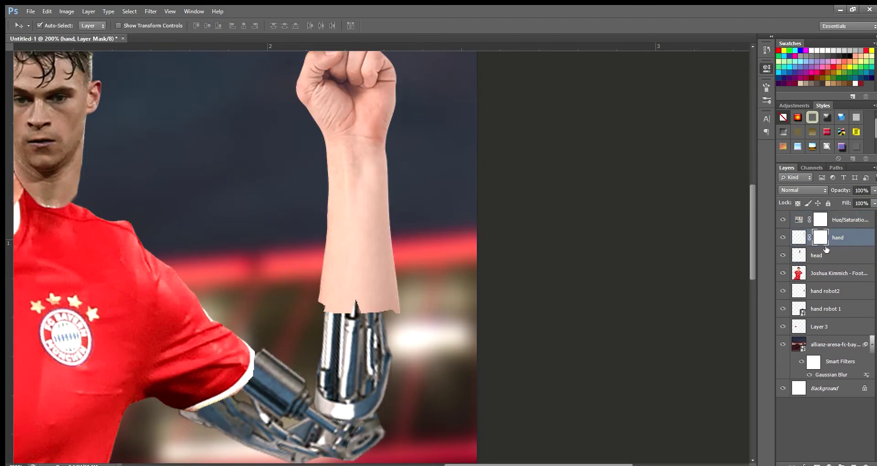
pyautogui.press('b')
pyautogui.moveTo(384, 208); pyautogui.dragTo(374, 155)
# Step: Clip the Hue/Saturation adjustment to the hand layer to warm its skin
pyautogui.click(839, 219)
pyautogui.hotkey('ctrl', 'alt', 'g')
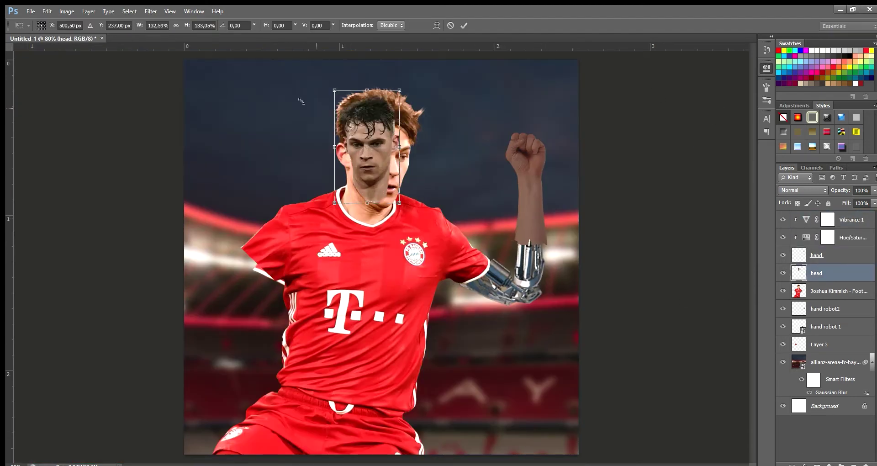
pyautogui.moveTo(302, 101); pyautogui.dragTo(410, 218)
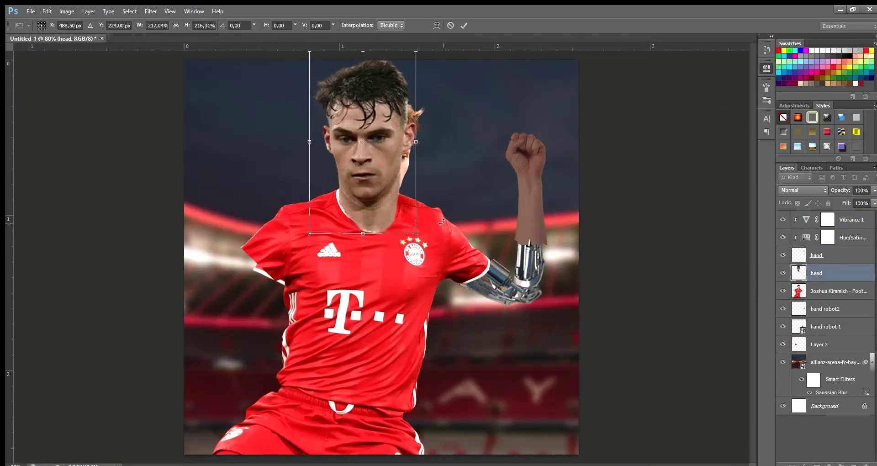
# Step: Confirm the enlarged head over the body and erase its edges
pyautogui.press('Return')
pyautogui.press('e')
pyautogui.hotkey('alt', '[')
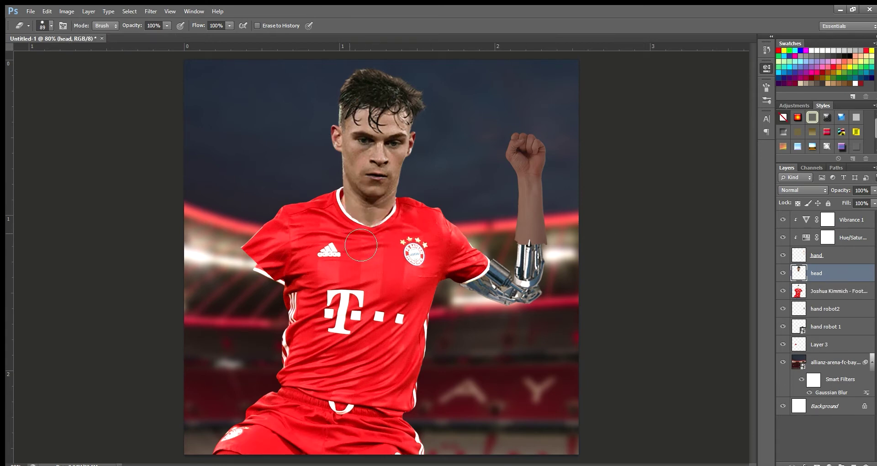
# Step: Copy a collar piece onto its own layer, fit it into place and erase its edges
pyautogui.press('l')
pyautogui.moveTo(384, 207); pyautogui.dragTo(394, 224)
pyautogui.hotkey('ctrl', 'j')
pyautogui.press('v')
pyautogui.hotkey('ctrl', 't')
pyautogui.press('Return')
pyautogui.press('e')
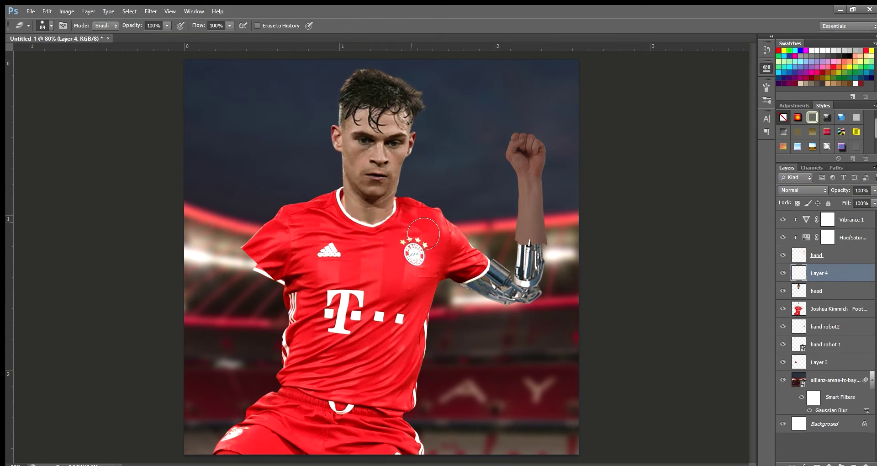
pyautogui.keyDown('ctrl'); pyautogui.click(413, 199); pyautogui.keyUp('ctrl')
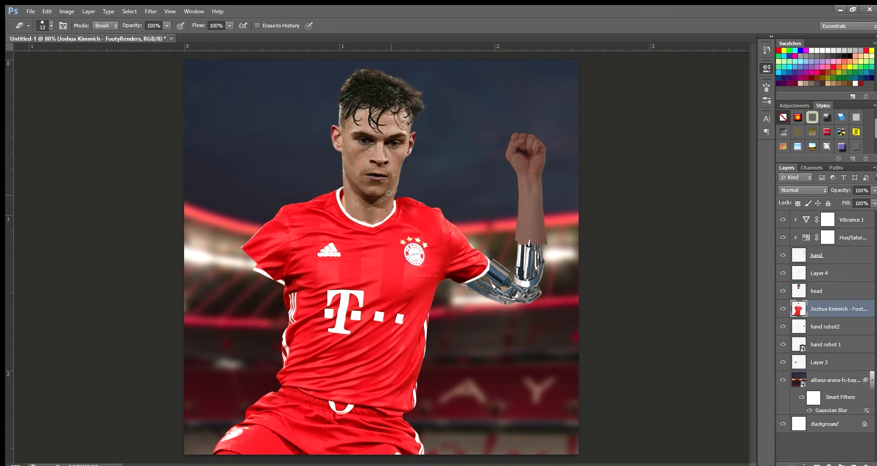
# Step: Paint bright stadium-light glows across the background on a new layer
pyautogui.press('v')
pyautogui.click(421, 217)
pyautogui.click(390, 210)
pyautogui.press('b')
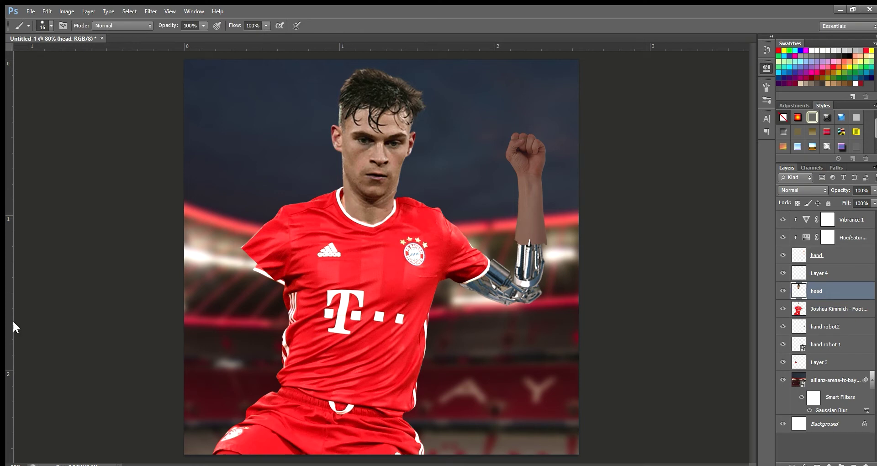
pyautogui.hotkey('ctrl', 'shift', 'alt', 'n')
pyautogui.hotkey('ctrl', '[')
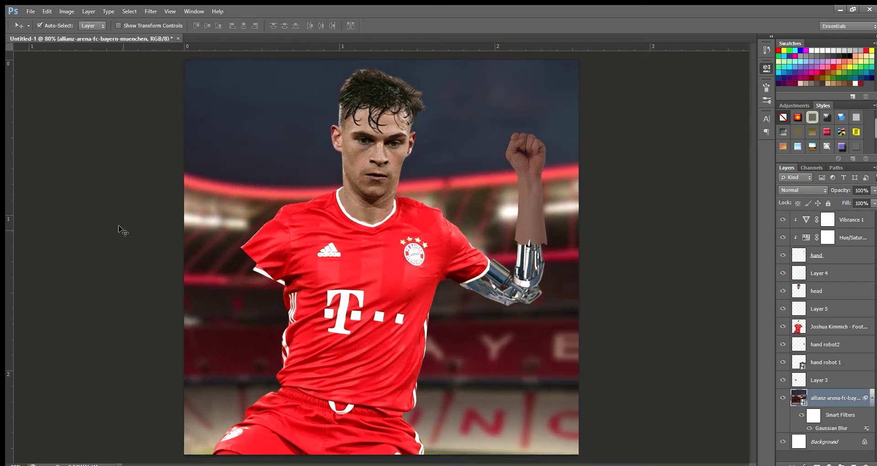
pyautogui.moveTo(214, 208); pyautogui.dragTo(348, 269)
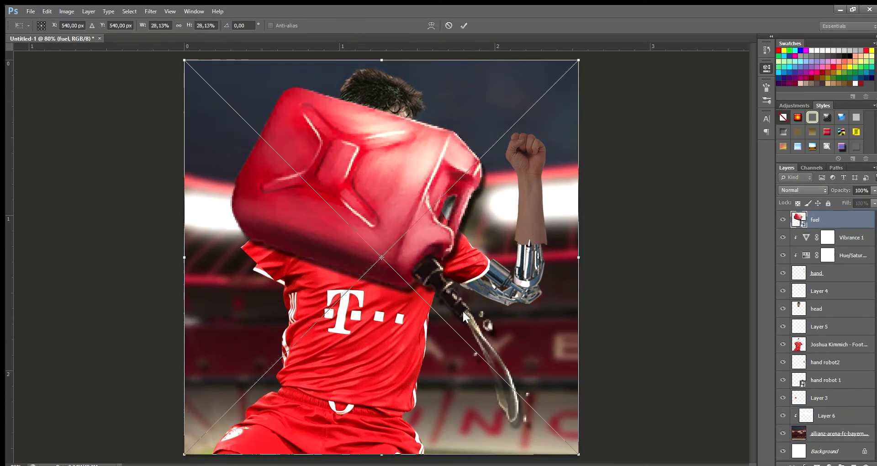
# Step: Shrink and tilt the fuel can into the fist, placing its visible layer beneath Layer 7
pyautogui.moveTo(494, 288); pyautogui.dragTo(485, 274)
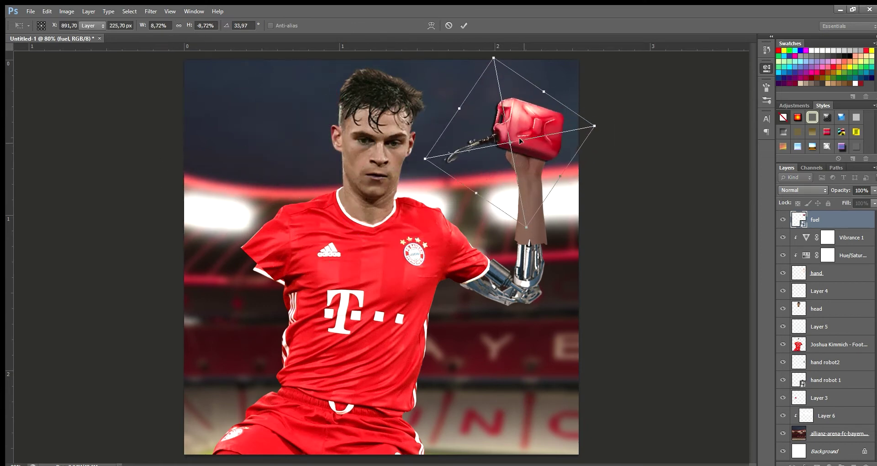
pyautogui.press('Return')
pyautogui.click(783, 219)
pyautogui.press('l')
pyautogui.scroll(5, 511, 158)
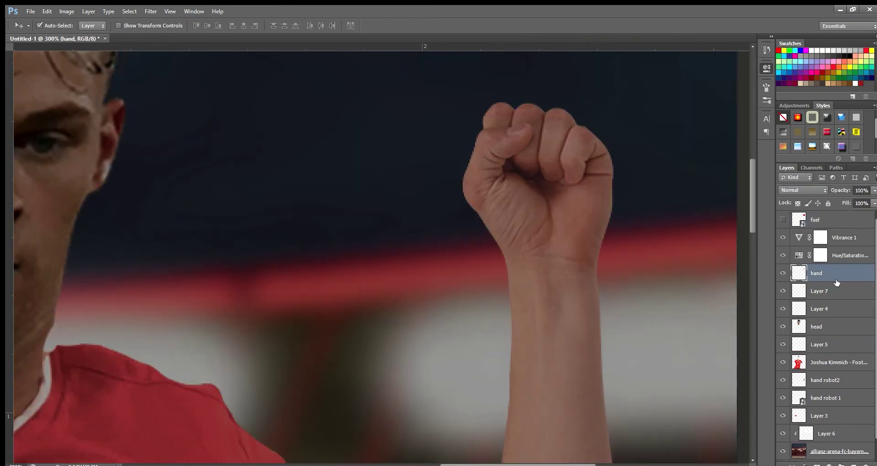
pyautogui.moveTo(812, 226); pyautogui.dragTo(812, 282)
pyautogui.click(783, 273)
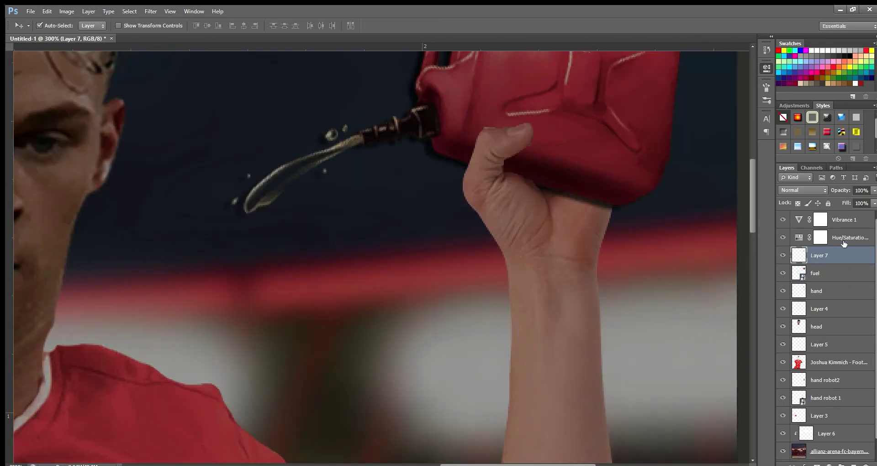
pyautogui.press('e')
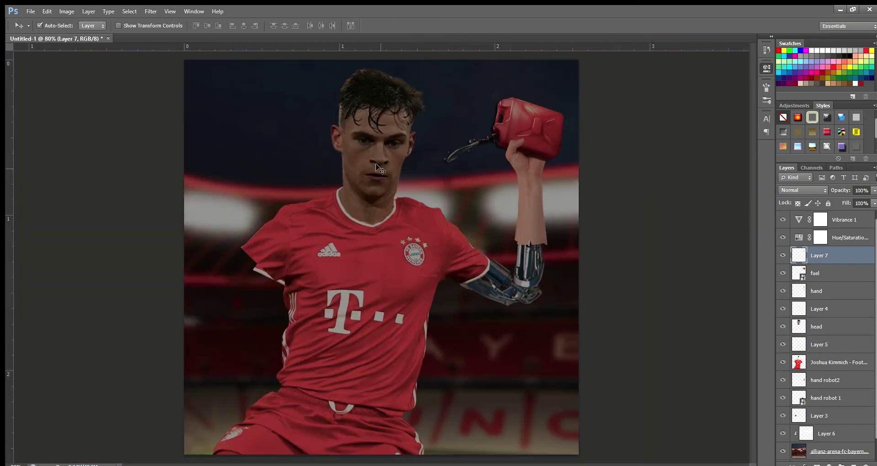
# Step: Enlarge the selected head slightly and clear the selection
pyautogui.hotkey('ctrl', 't')
pyautogui.moveTo(310, 60); pyautogui.dragTo(329, 83)
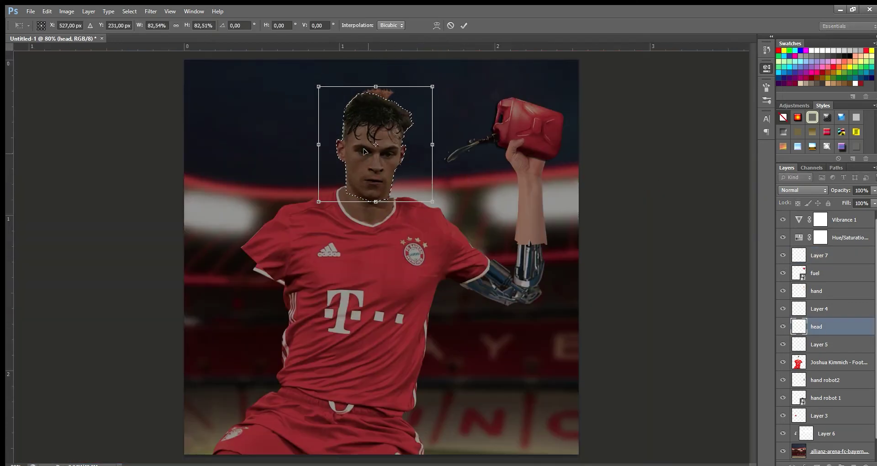
pyautogui.press('Return')
pyautogui.hotkey('ctrl', 'd')
pyautogui.press('b')
# Step: Erase the head's neck edge where it meets the collar
pyautogui.scroll(5, 395, 200)
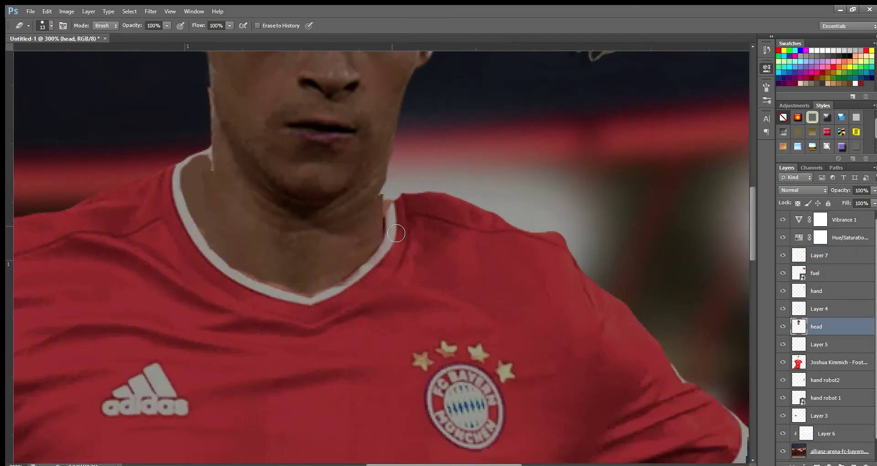
pyautogui.scroll(1, 404, 195)
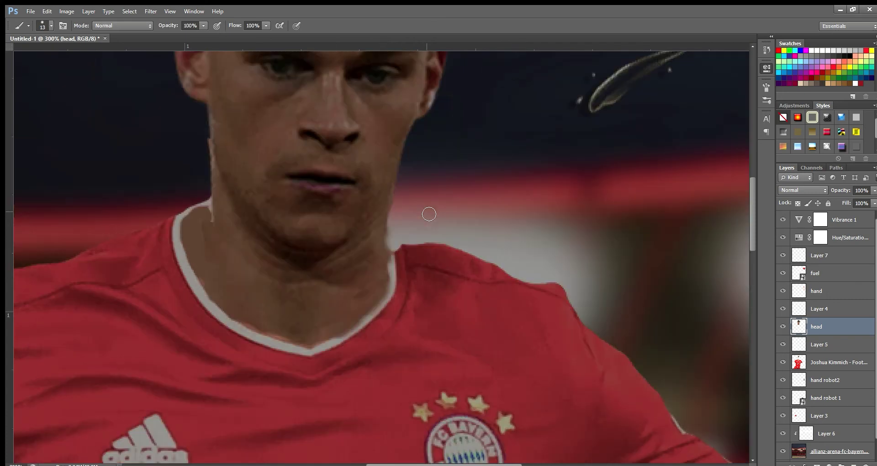
pyautogui.scroll(4, 261, 341)
pyautogui.press('e')
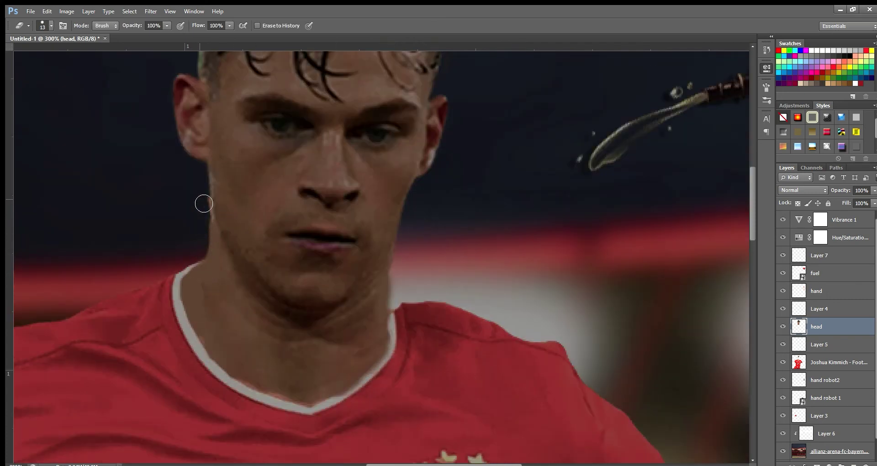
pyautogui.hotkey('alt', '[')
pyautogui.hotkey('alt', '[')
pyautogui.hotkey('alt', ']')
pyautogui.hotkey('alt', ']')
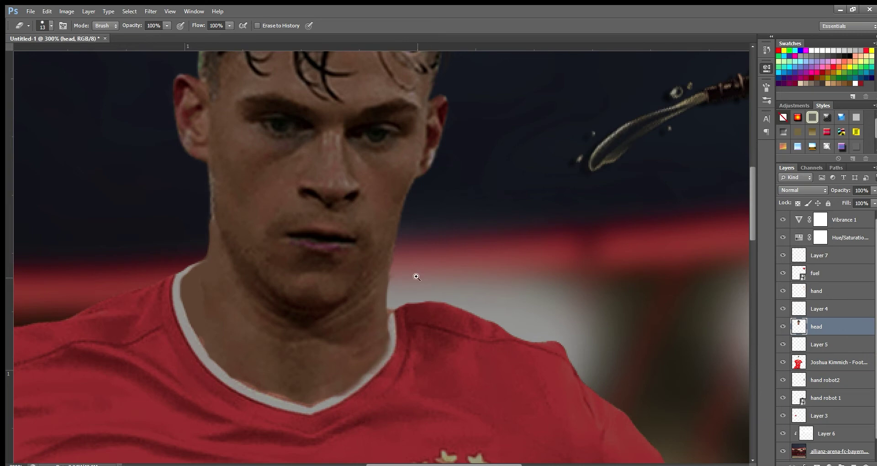
pyautogui.hotkey('ctrl', '0')
pyautogui.hotkey('alt', '[')
pyautogui.hotkey('alt', '[')
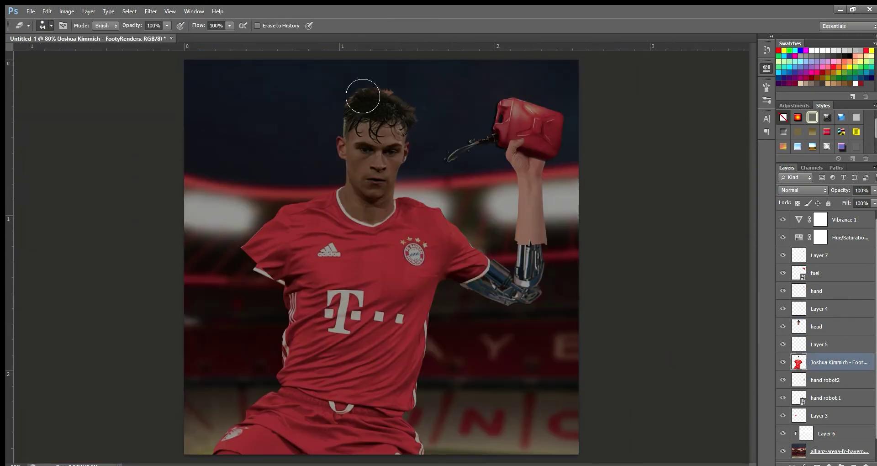
pyautogui.hotkey('alt', '[')
pyautogui.hotkey('alt', '[')
pyautogui.hotkey('alt', '[')
pyautogui.press('v')
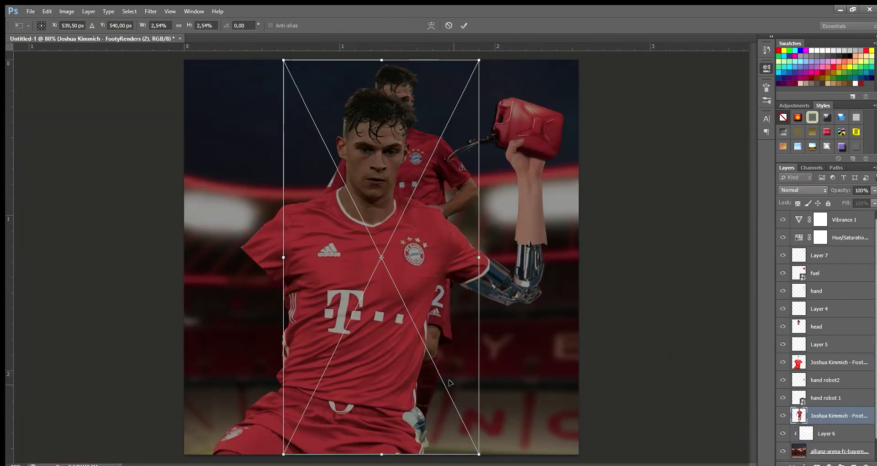
# Step: Move the second player photo down and copy its arm, rotating and enlarging it
pyautogui.moveTo(391, 195); pyautogui.dragTo(391, 305)
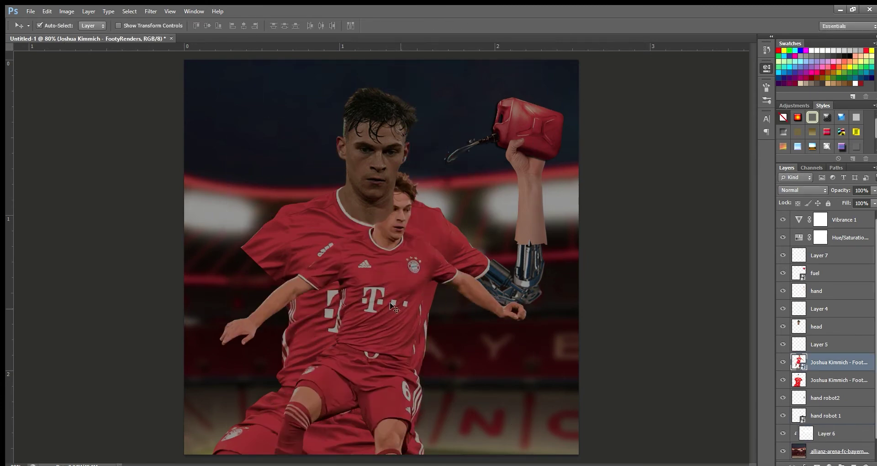
pyautogui.click(306, 277)
pyautogui.hotkey('ctrl', 'j')
pyautogui.click(784, 380)
pyautogui.hotkey('ctrl', 't')
pyautogui.moveTo(156, 329); pyautogui.dragTo(70, 360)
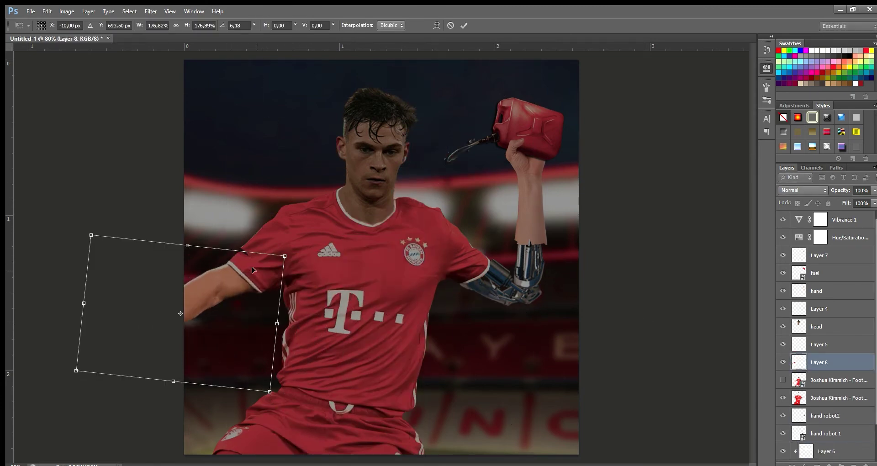
pyautogui.press('Return')
# Step: Copy an outlined arm piece to a new layer and position it at the left side
pyautogui.press('l')
pyautogui.click(216, 249)
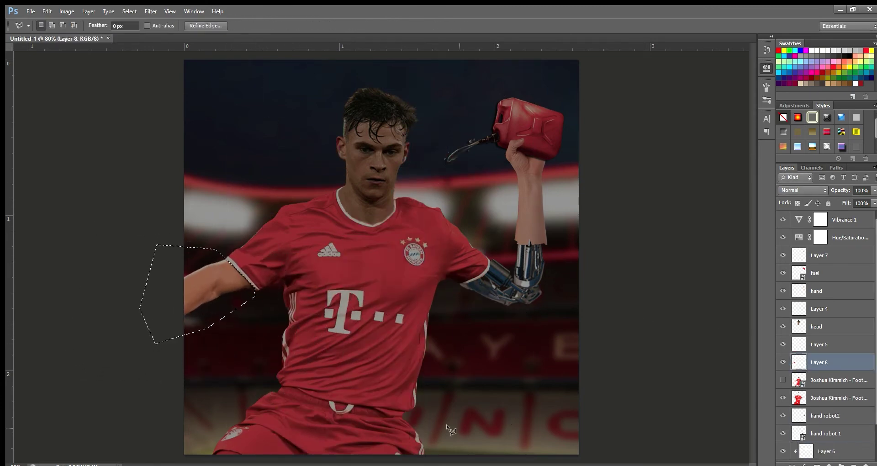
pyautogui.hotkey('ctrl', 'j')
pyautogui.hotkey('ctrl', 't')
pyautogui.press('Return')
pyautogui.press('v')
pyautogui.moveTo(215, 320); pyautogui.dragTo(225, 317)
pyautogui.moveTo(220, 283); pyautogui.dragTo(338, 355)
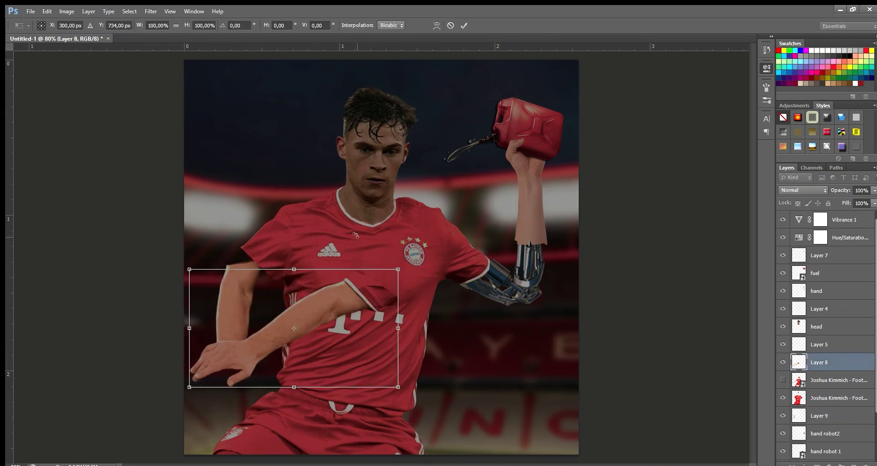
pyautogui.hotkey('ctrl', 'z')
pyautogui.hotkey('ctrl', 't')
pyautogui.press('Escape')
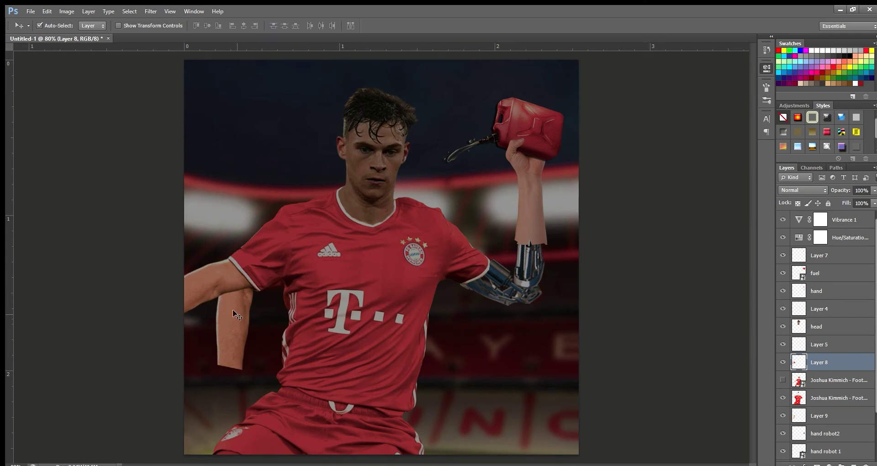
# Step: Copy the lowered forearm beside the body and move Layer 10 below the player photo
pyautogui.doubleClick(83, 410)
pyautogui.hotkey('ctrl', 'j')
pyautogui.press('v')
pyautogui.hotkey('ctrl', 't')
pyautogui.moveTo(319, 320); pyautogui.dragTo(237, 347)
pyautogui.press('Return')
pyautogui.moveTo(847, 418); pyautogui.dragTo(848, 423)
pyautogui.click(223, 269)
# Step: Delete the outstretched arm from Layer 8
pyautogui.press('l')
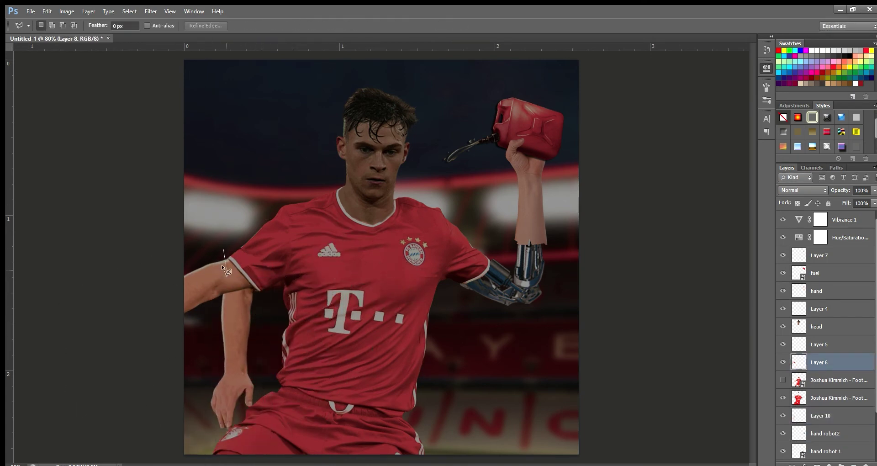
pyautogui.doubleClick(90, 378)
pyautogui.press('Delete')
pyautogui.press('v')
pyautogui.click(821, 416)
pyautogui.hotkey('ctrl', 't')
pyautogui.press('Return')
pyautogui.click(237, 289)
pyautogui.press('e')
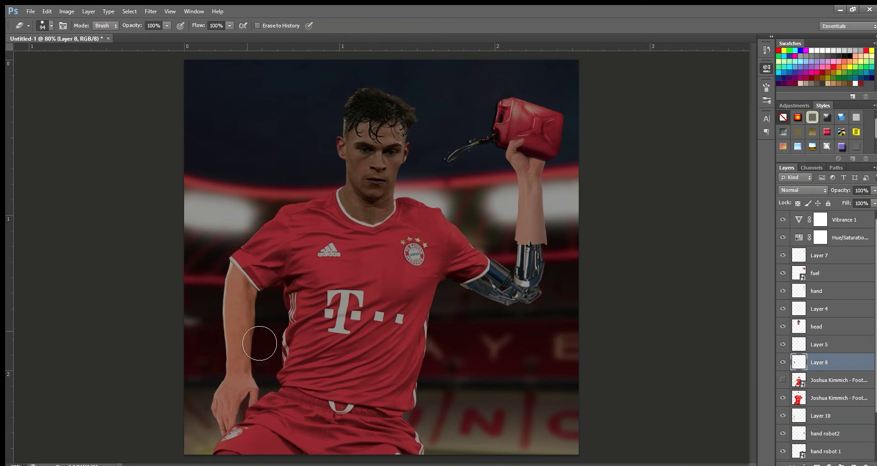
# Step: Clip Hue/Saturation and Vibrance to Layer 7 and move the hand above the fuel layer
pyautogui.keyDown('ctrl'); pyautogui.click(530, 256); pyautogui.keyUp('ctrl')
pyautogui.click(841, 220)
pyautogui.keyDown('shift'); pyautogui.click(850, 238); pyautogui.keyUp('shift')
pyautogui.hotkey('ctrl', 'alt', 'g')
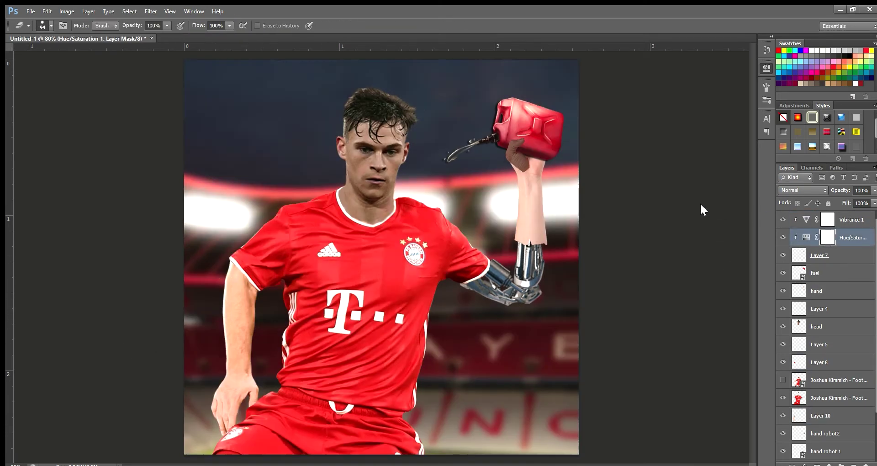
pyautogui.moveTo(816, 292); pyautogui.dragTo(816, 270)
# Step: Bring the fuel can layer above the hand and erase its curved hose
pyautogui.press('v')
pyautogui.click(538, 149)
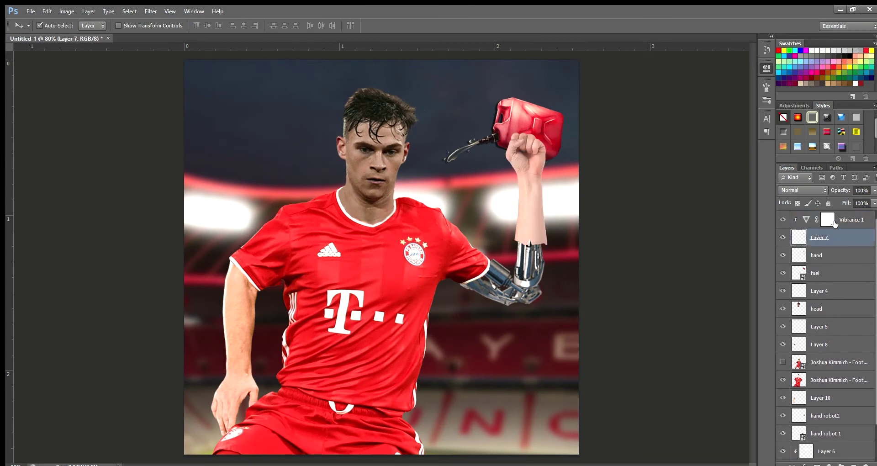
pyautogui.hotkey('ctrl', ']')
pyautogui.press('e')
pyautogui.moveTo(455, 157); pyautogui.dragTo(476, 166)
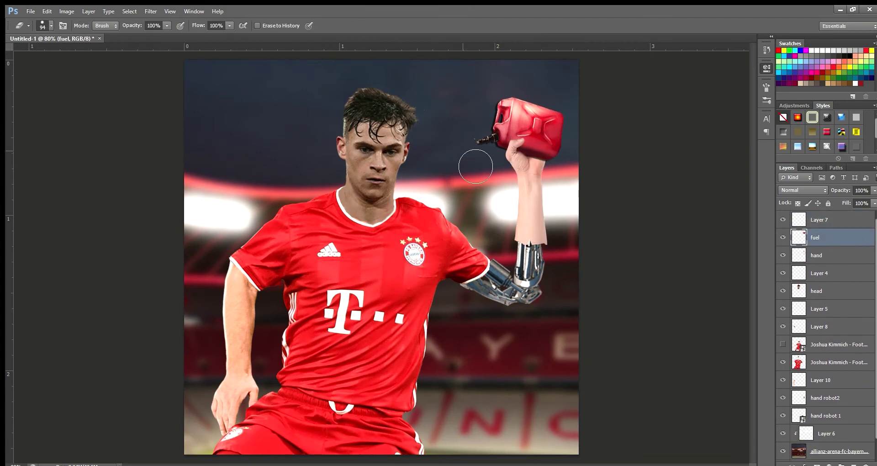
# Step: Continue erasing on Layer 8 and the fuel can, rotating the view a quarter turn
pyautogui.press('v')
pyautogui.keyDown('shift'); pyautogui.click(820, 219); pyautogui.keyUp('shift')
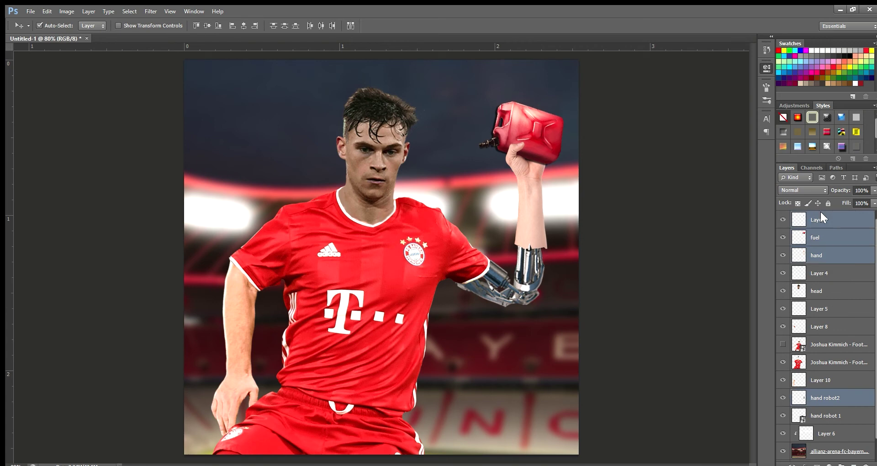
pyautogui.click(533, 289)
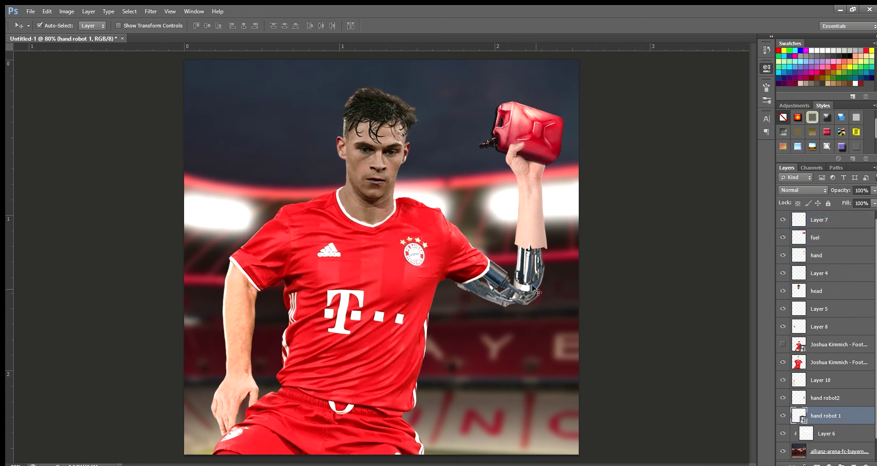
pyautogui.click(257, 279)
pyautogui.press('e')
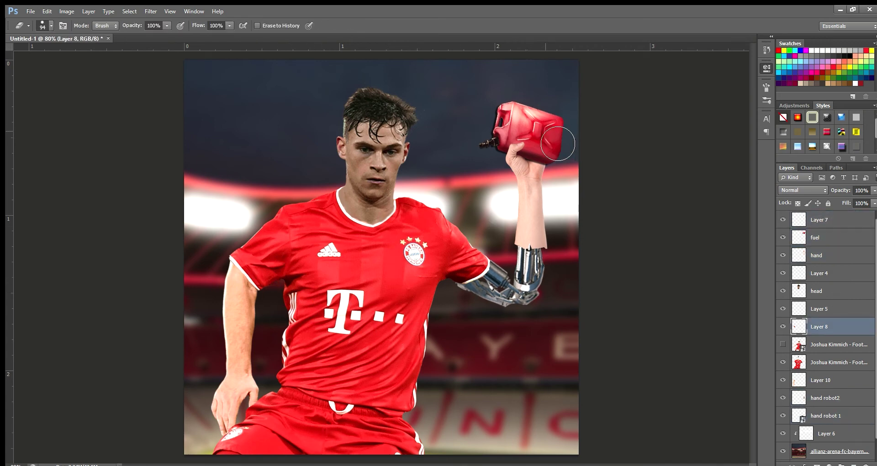
pyautogui.keyDown('ctrl'); pyautogui.click(558, 143); pyautogui.keyUp('ctrl')
pyautogui.press('r')
pyautogui.moveTo(157, 227); pyautogui.dragTo(456, 101)
# Step: Zoom in on the fuel can and add the STAMINA text beside it
pyautogui.press('z')
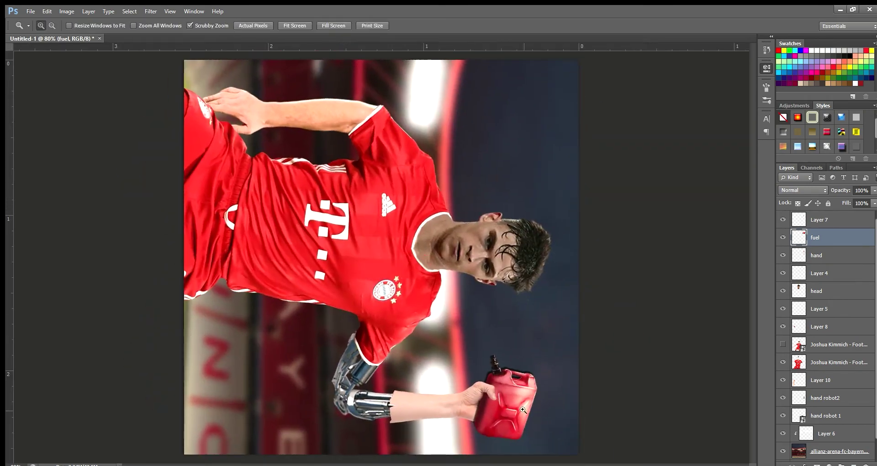
pyautogui.click(524, 410)
pyautogui.press('t')
pyautogui.click(235, 392)
pyautogui.write('AM')
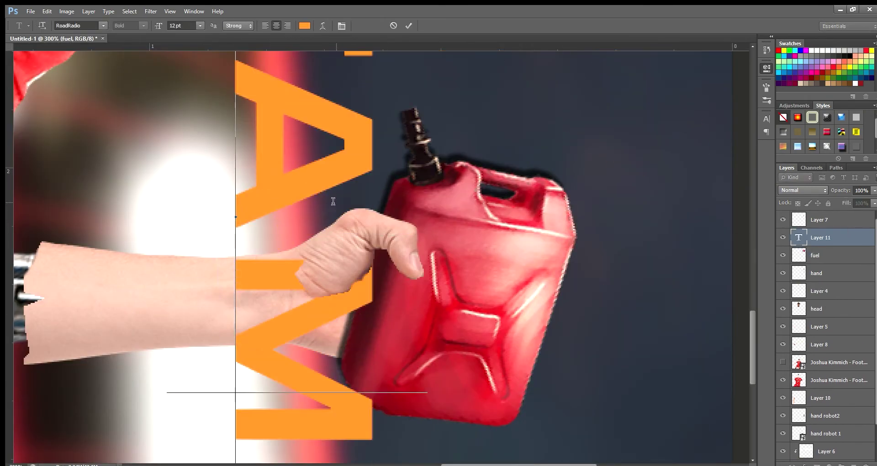
pyautogui.write('INA')
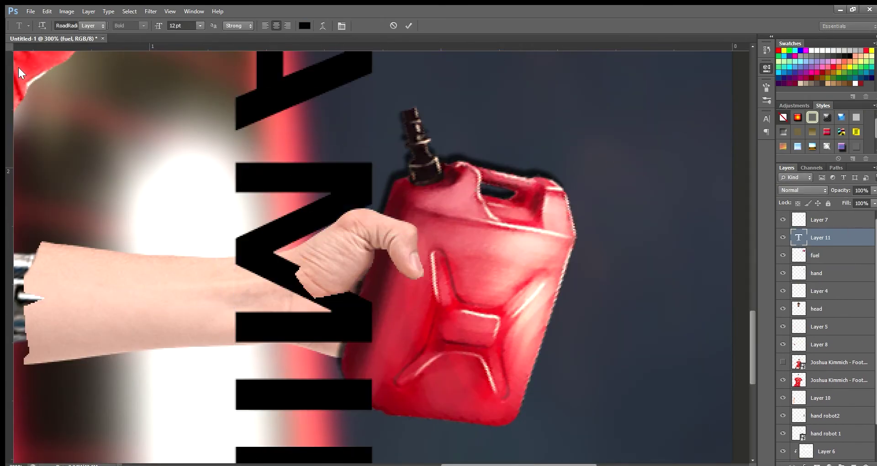
pyautogui.hotkey('ctrl', 'Return')
pyautogui.hotkey('ctrl', '0')
# Step: Scale the STAMINA text down and set it onto the fuel can
pyautogui.hotkey('ctrl', 't')
pyautogui.moveTo(126, 156); pyautogui.dragTo(274, 283)
pyautogui.press('Return')
pyautogui.press('l')
pyautogui.click(323, 279)
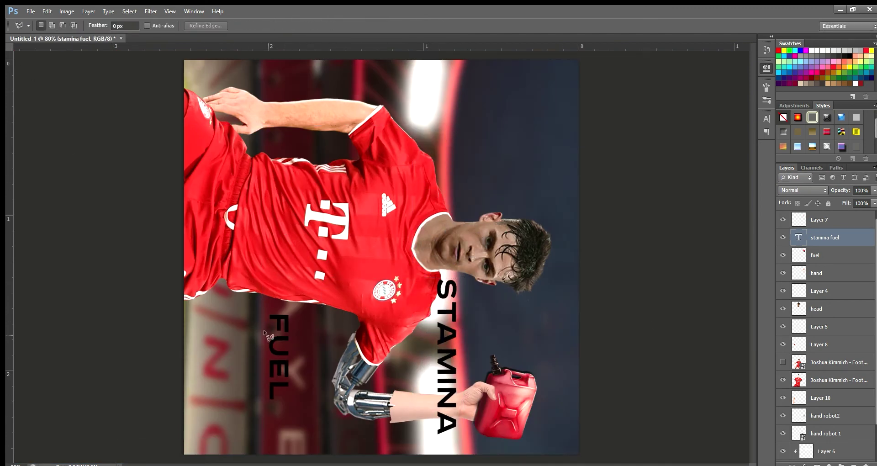
pyautogui.hotkey('ctrl', 't')
pyautogui.moveTo(438, 280)
pyautogui.mouseDown()
pyautogui.moveTo(451, 386)
pyautogui.moveTo(511, 401)
pyautogui.mouseUp()
pyautogui.press('Return')
pyautogui.hotkey('ctrl', 't')
pyautogui.press('Return')
# Step: Warp the STAMINA text to follow the can's surface
pyautogui.press('z')
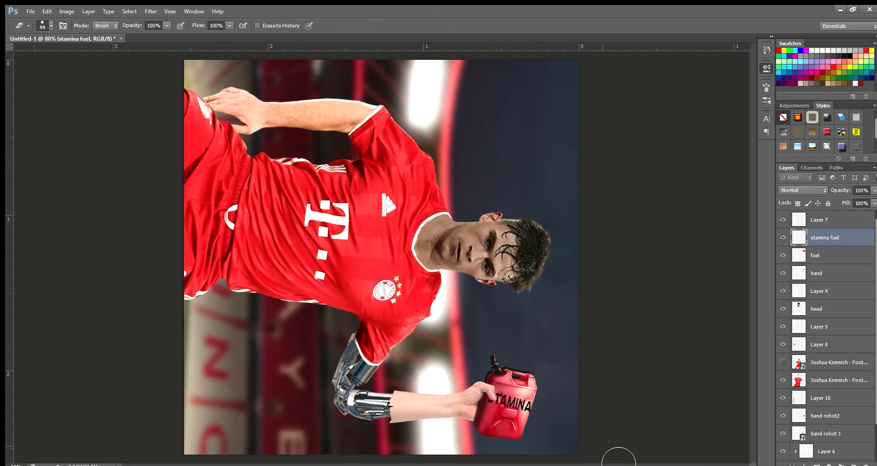
pyautogui.click(536, 399)
pyautogui.click(536, 399)
pyautogui.hotkey('ctrl', 't')
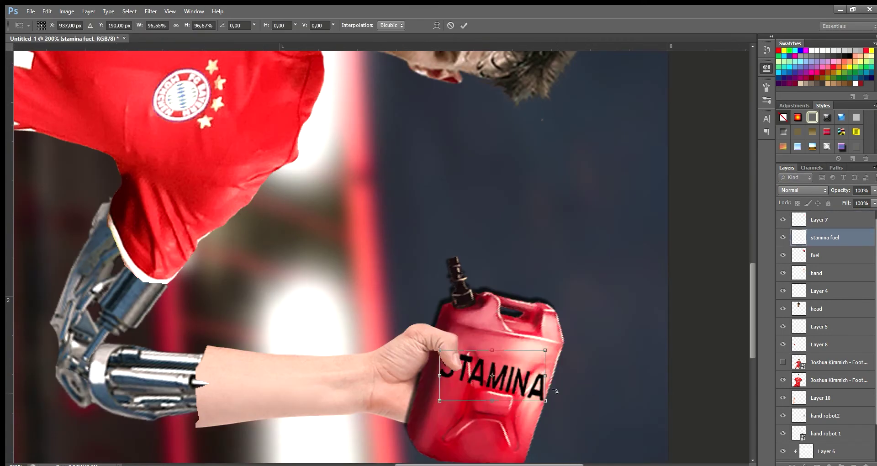
pyautogui.press('Return')
# Step: Add a new layer clipped to the fuel can layer
pyautogui.press('z')
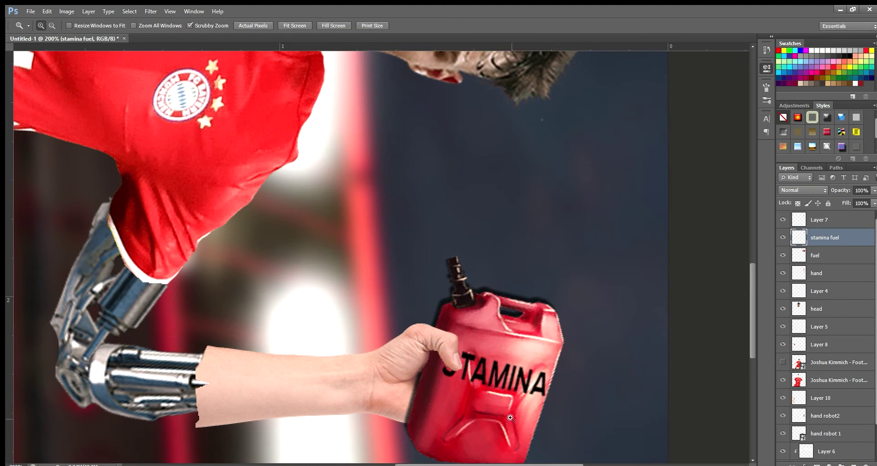
pyautogui.hotkey('alt', '[')
pyautogui.hotkey('ctrl', 'alt', 'shift', 'n')
pyautogui.hotkey('ctrl', 'alt', 'g')
pyautogui.press('b')
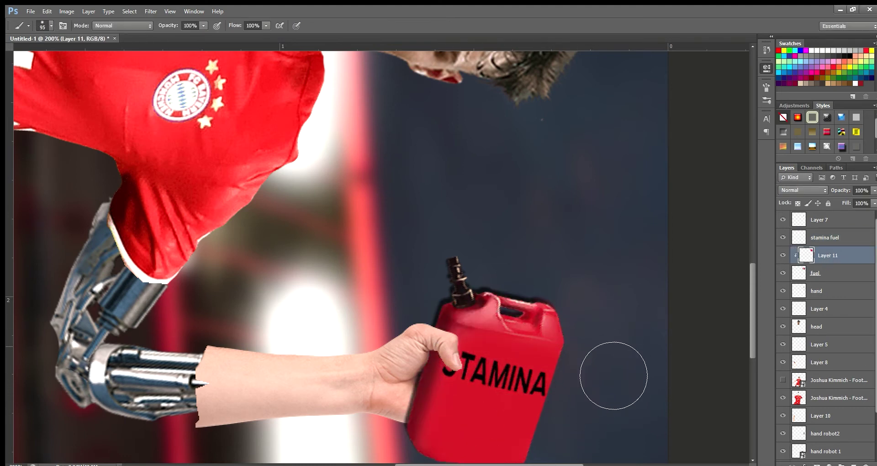
# Step: Type FUEL, shrink it under STAMINA and bend it with a Flag warp
pyautogui.press('t')
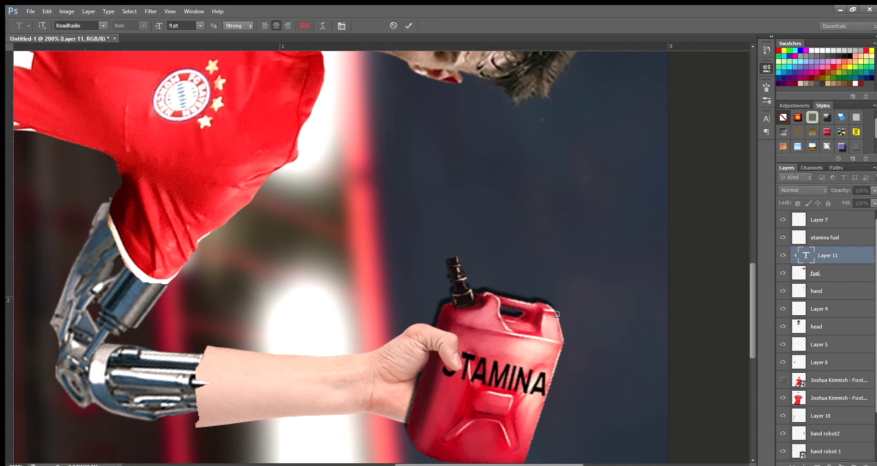
pyautogui.write('fuel')
pyautogui.moveTo(319, 274); pyautogui.dragTo(491, 402)
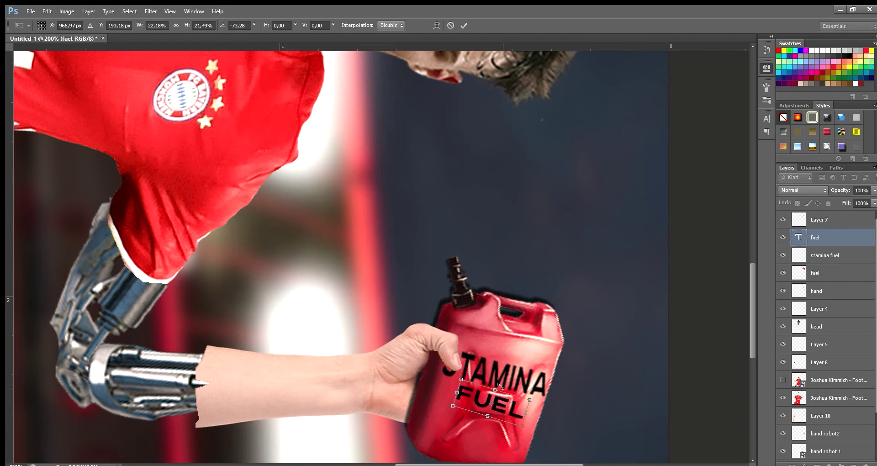
pyautogui.click(437, 25)
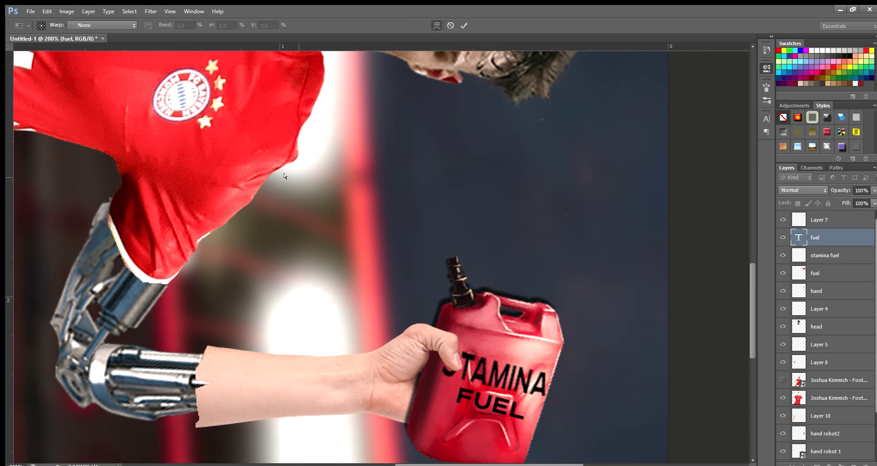
pyautogui.scroll(-8, 100, 25)
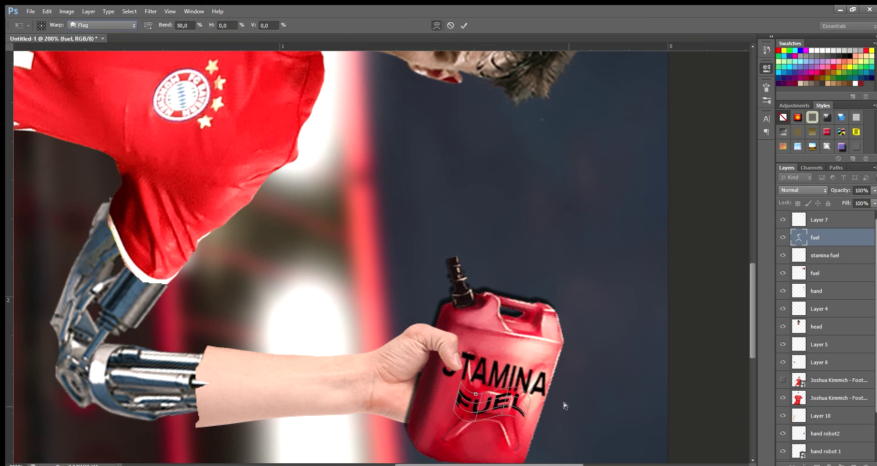
pyautogui.press('Return')
# Step: Rotate the canvas view, then reset it back to upright
pyautogui.press('v')
pyautogui.press('z')
pyautogui.hotkey('ctrl', '-')
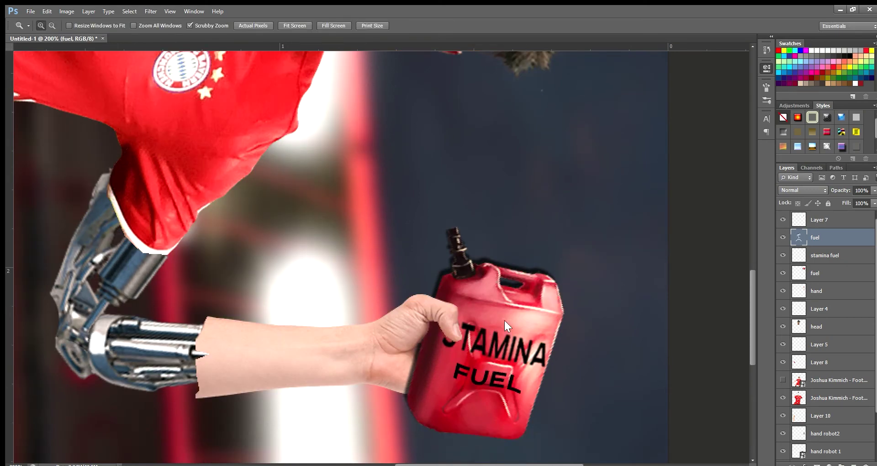
pyautogui.press('r')
pyautogui.moveTo(474, 385); pyautogui.dragTo(308, 298)
pyautogui.press('Escape')
# Step: Add a new empty layer clipped to the sleeve layer
pyautogui.press('v')
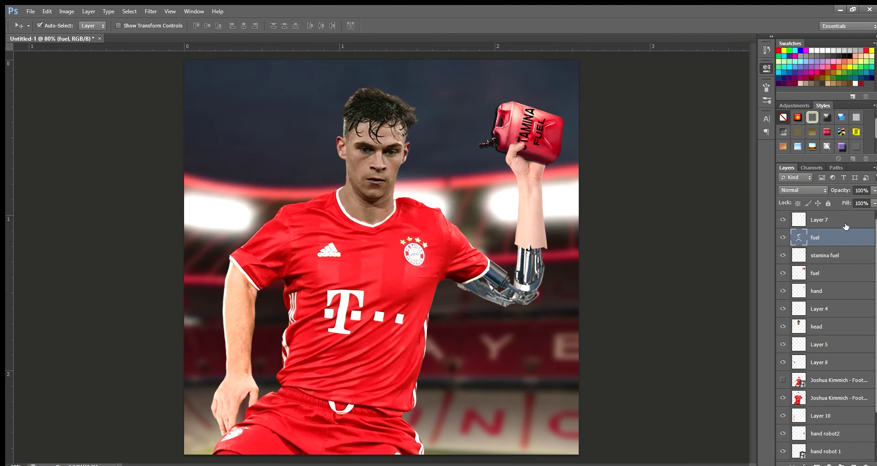
pyautogui.click(839, 398)
pyautogui.hotkey('ctrl', 'shift', 'n')
pyautogui.hotkey('ctrl', 'alt', 'g')
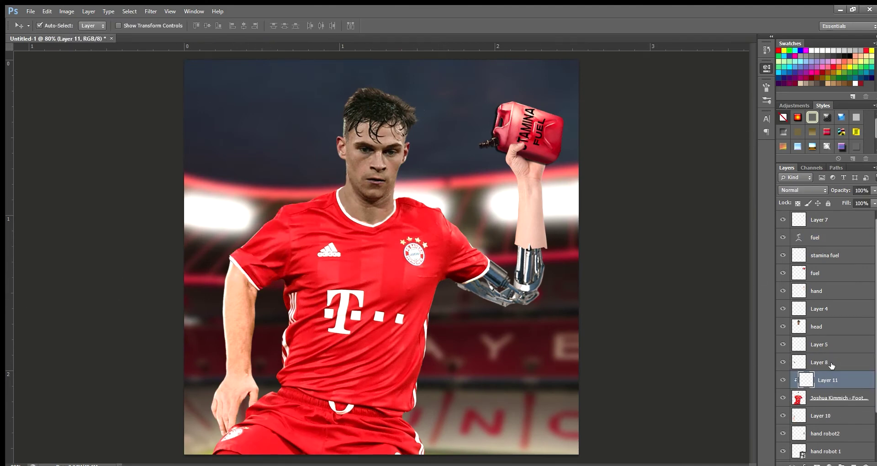
pyautogui.press('b')
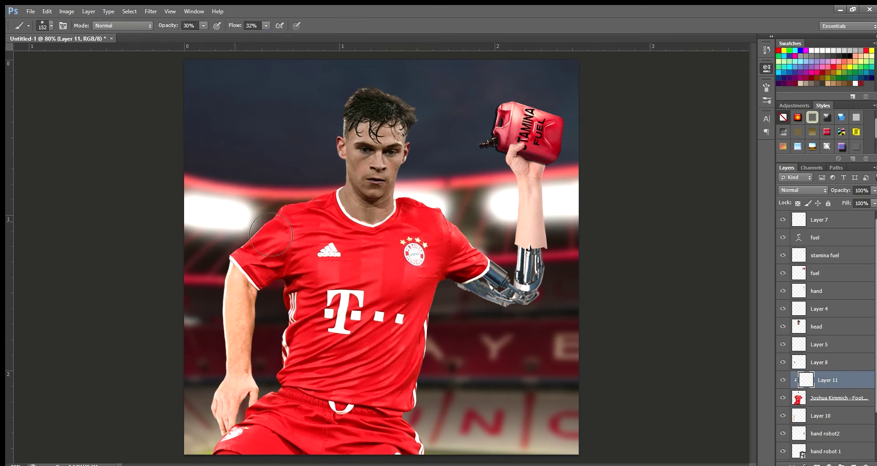
pyautogui.press('e')
pyautogui.hotkey('alt', ']')
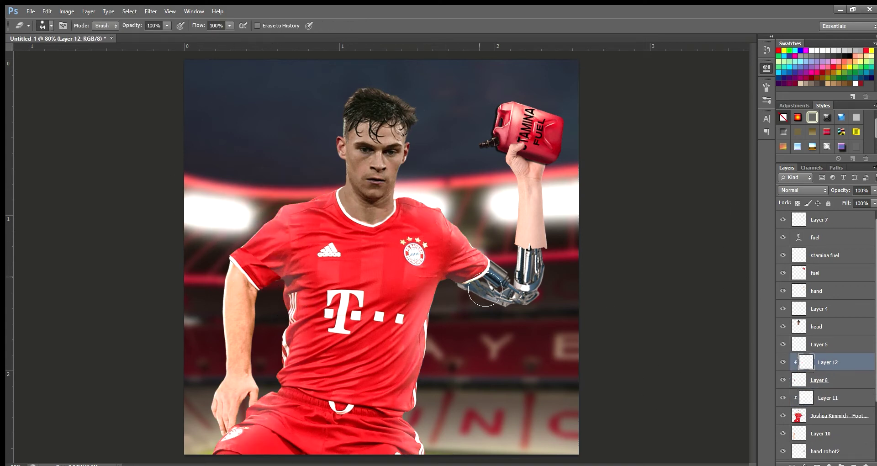
# Step: Select Layer 11 with the soft brush and zoom in on the shirt
pyautogui.press('v')
pyautogui.click(846, 435)
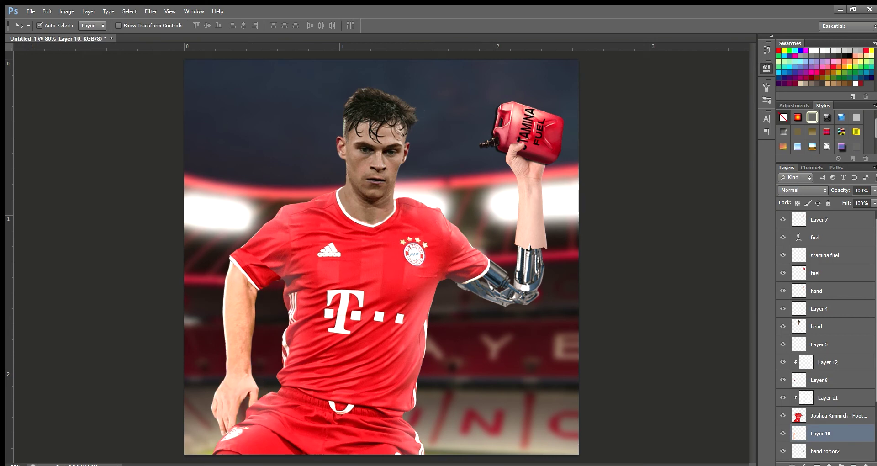
pyautogui.press('b')
pyautogui.hotkey('alt', ']')
pyautogui.hotkey('alt', ']')
pyautogui.hotkey('alt', ']')
pyautogui.hotkey('alt', '[')
pyautogui.hotkey('alt', '[')
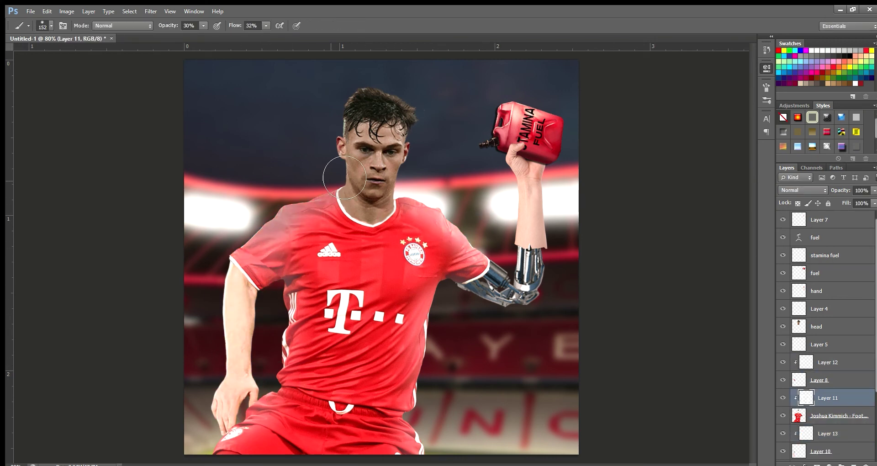
pyautogui.hotkey('ctrl', '=')
pyautogui.hotkey('ctrl', '=')
# Step: Paint dark shading between the T dots, folds and lower stripes
pyautogui.moveTo(257, 329); pyautogui.dragTo(447, 267)
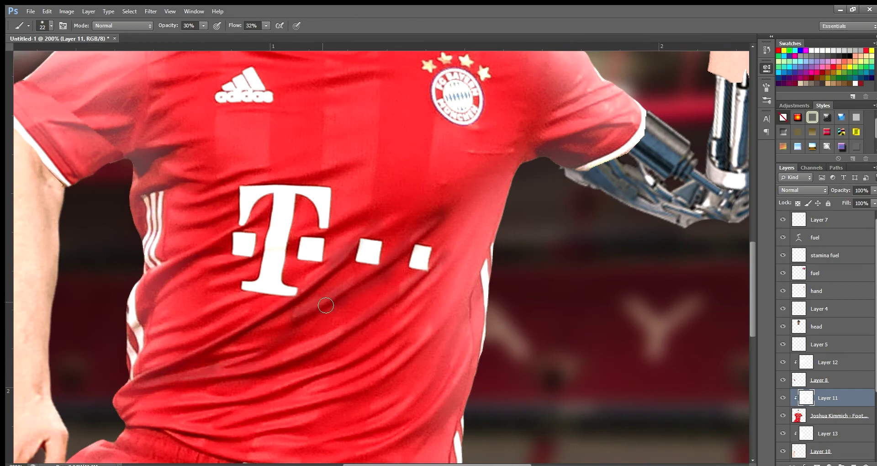
pyautogui.moveTo(177, 264); pyautogui.dragTo(236, 175)
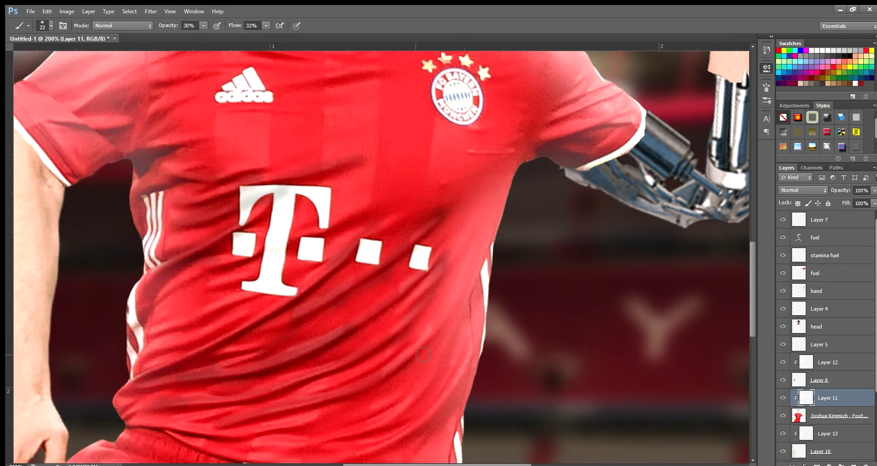
pyautogui.scroll(-3, 381, 380)
pyautogui.press('z')
pyautogui.scroll(5, 421, 269)
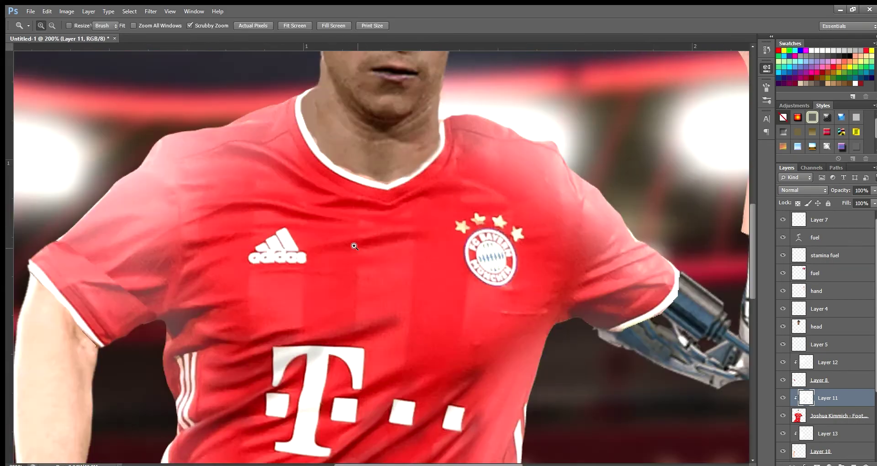
# Step: Sweep a broad dark stroke across the shirt folds, then zoom out
pyautogui.press('e')
pyautogui.press('b')
pyautogui.scroll(-4, 402, 271)
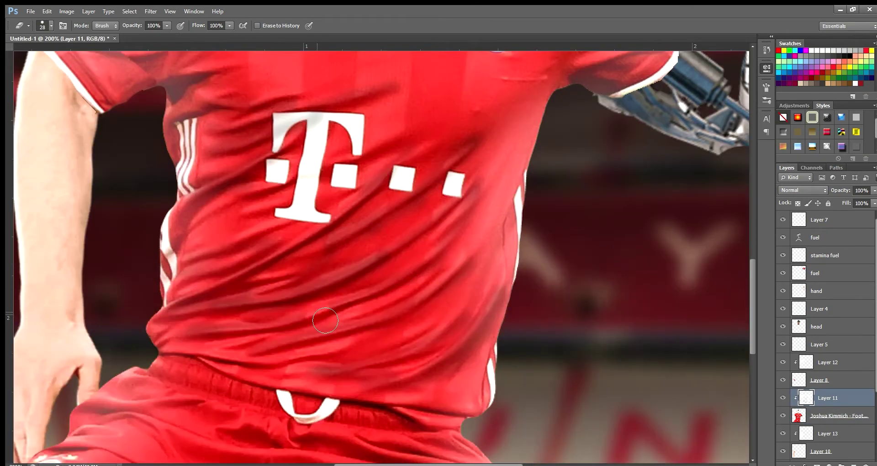
pyautogui.scroll(5, 402, 270)
pyautogui.moveTo(187, 240); pyautogui.dragTo(479, 217)
pyautogui.scroll(-4, 479, 218)
pyautogui.scroll(-1, 479, 218)
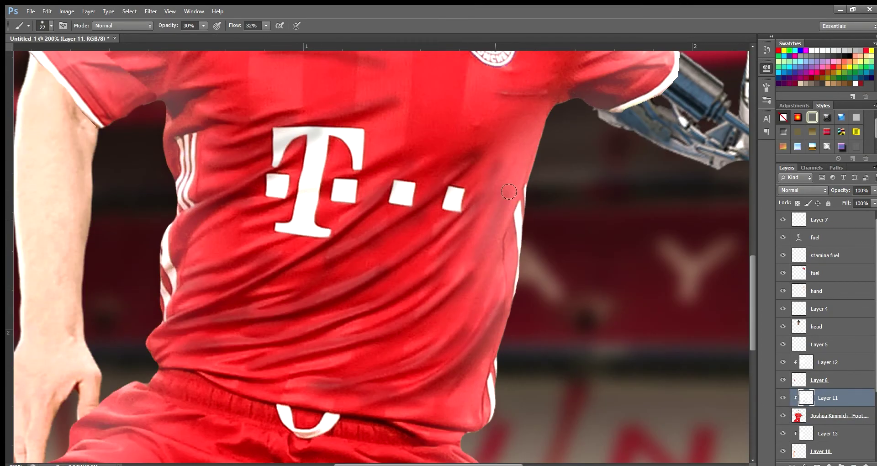
pyautogui.scroll(-2, 480, 218)
pyautogui.press('z')
pyautogui.scroll(3, 406, 243)
pyautogui.click(816, 327)
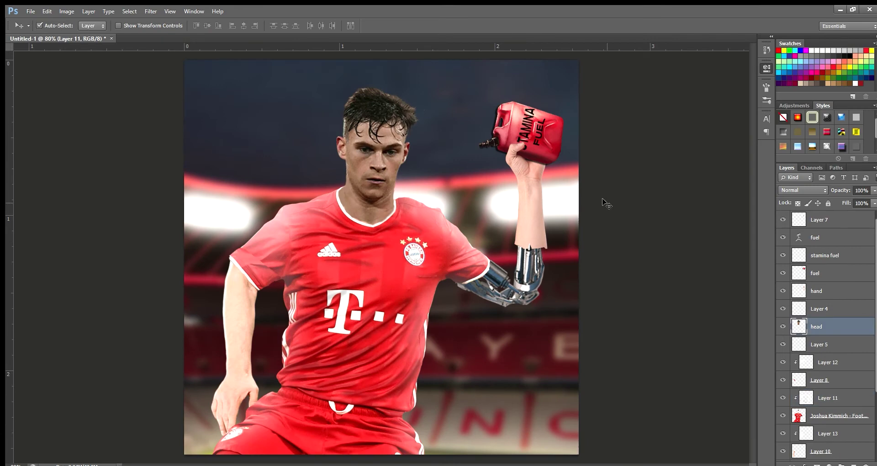
# Step: On a layer clipped to the head, brush a purple-grey tint over the hair
pyautogui.hotkey('ctrl', 'shift', 'alt', 'n')
pyautogui.hotkey('ctrl', 'alt', 'g')
pyautogui.press('b')
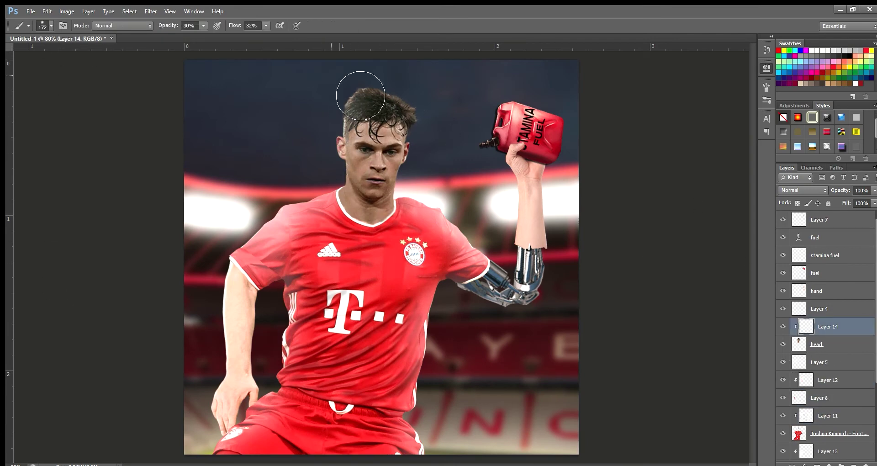
pyautogui.moveTo(358, 88); pyautogui.dragTo(410, 111)
pyautogui.press('z')
pyautogui.press('b')
pyautogui.moveTo(319, 160); pyautogui.dragTo(406, 265)
pyautogui.press('z')
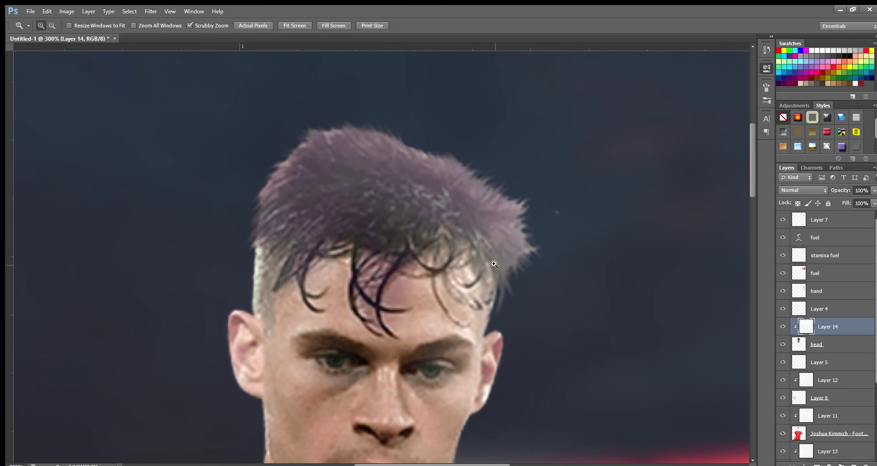
# Step: Add another clipped layer in Screen blend mode to brighten the hair
pyautogui.hotkey('ctrl', '0')
pyautogui.hotkey('ctrl', 'shift', 'alt', 'n')
pyautogui.hotkey('ctrl', 'alt', 'g')
pyautogui.press('b')
pyautogui.hotkey('shift', 'alt', 's')
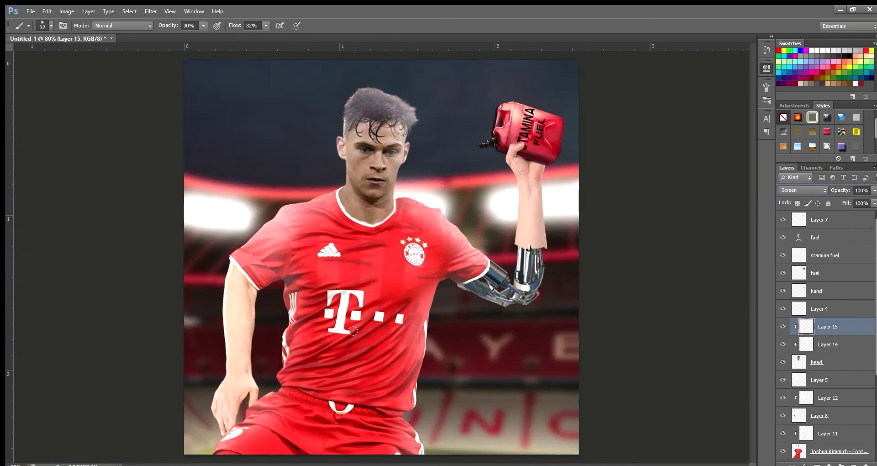
pyautogui.hotkey('alt', '[')
pyautogui.hotkey('alt', '[')
pyautogui.hotkey('alt', '[')
# Step: Brighten the stadium lights with soft white strokes and add a clipped layer on top
pyautogui.press(']')
pyautogui.press(']')
pyautogui.press(']')
pyautogui.moveTo(220, 246)
pyautogui.mouseDown()
pyautogui.moveTo(457, 206)
pyautogui.moveTo(562, 238)
pyautogui.mouseUp()
pyautogui.hotkey('alt', '.')
pyautogui.hotkey('ctrl', 'shift', 'alt', 'n')
pyautogui.hotkey('ctrl', 'alt', 'g')
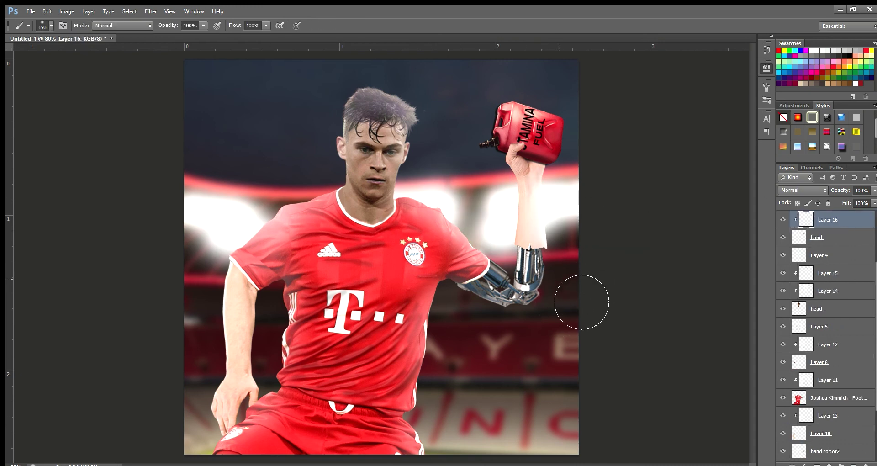
pyautogui.hotkey('alt', '[')
pyautogui.hotkey('alt', '[')
pyautogui.hotkey('alt', '[')
# Step: Add new layers clipped to hand robot2, hand robot 1 and fuel
pyautogui.hotkey('ctrl', 'shift', 'alt', 'n')
pyautogui.hotkey('ctrl', 'alt', 'g')
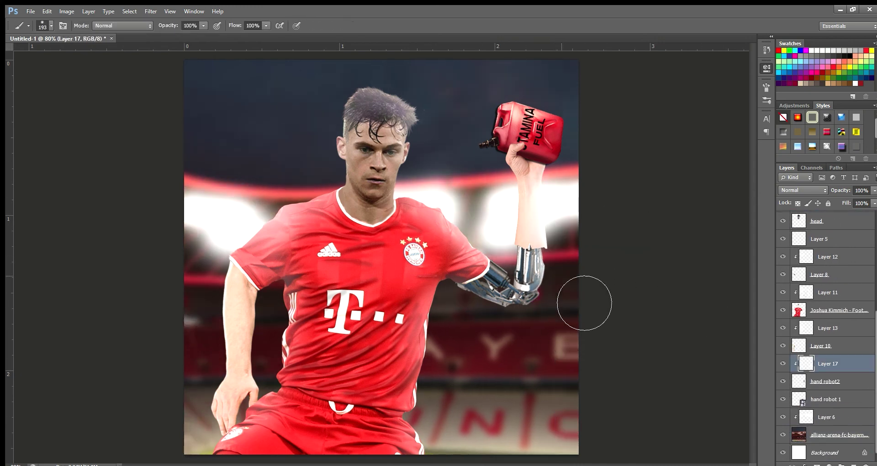
pyautogui.hotkey('alt', '[')
pyautogui.hotkey('alt', '[')
pyautogui.hotkey('ctrl', 'shift', 'alt', 'n')
pyautogui.hotkey('alt', '.')
pyautogui.hotkey('ctrl', 'shift', 'alt', 'n')
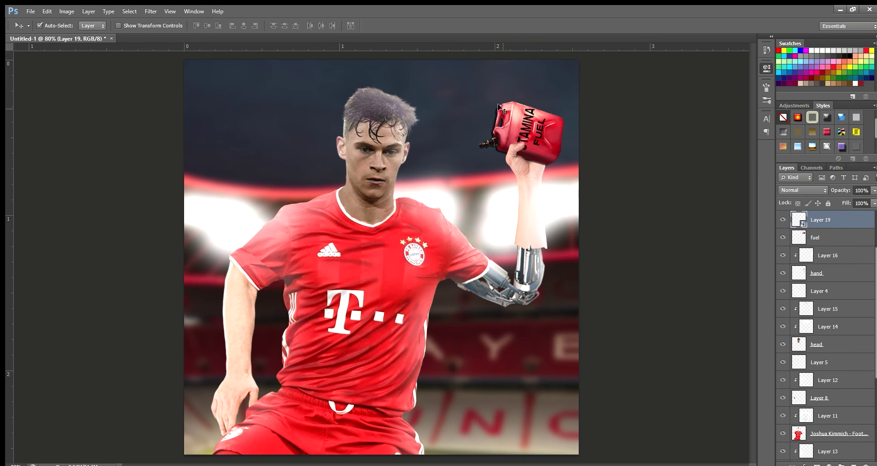
pyautogui.hotkey('ctrl', 'alt', 'g')
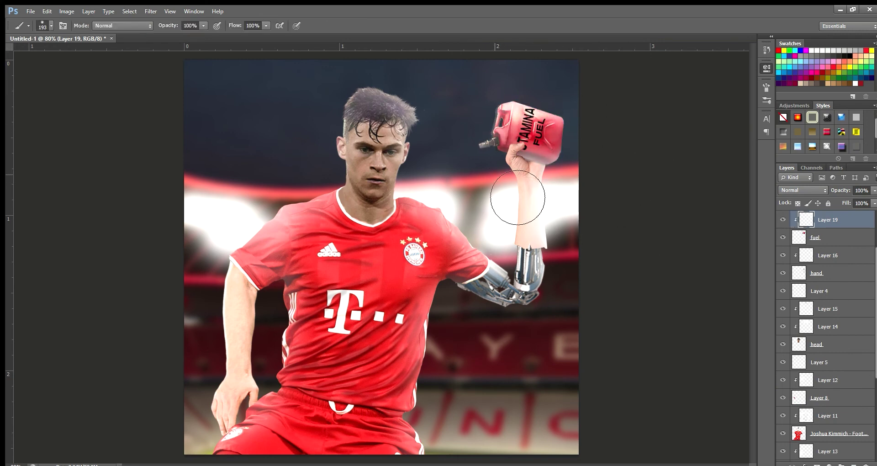
# Step: Rename a layer to 'stamb' and lower the brush opacity to about 31%
pyautogui.doubleClick(818, 237)
pyautogui.write('stamina fuel')
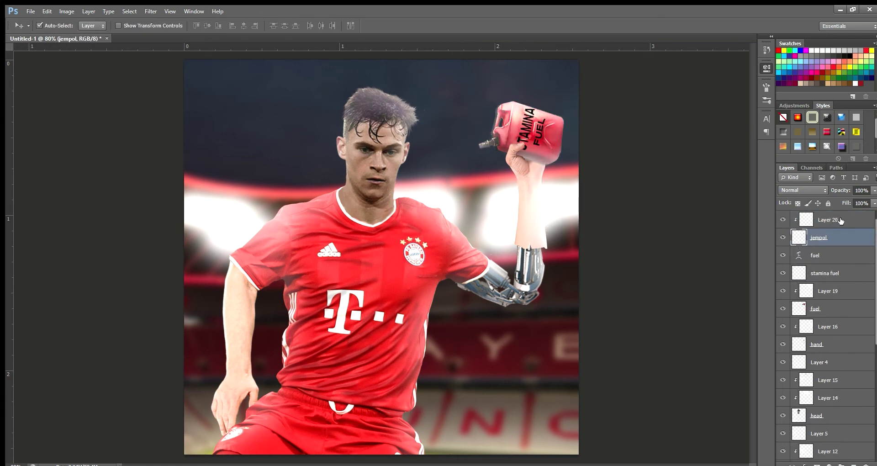
pyautogui.write('b')
pyautogui.hotkey('alt', ']')
pyautogui.scroll(2, 561, 179)
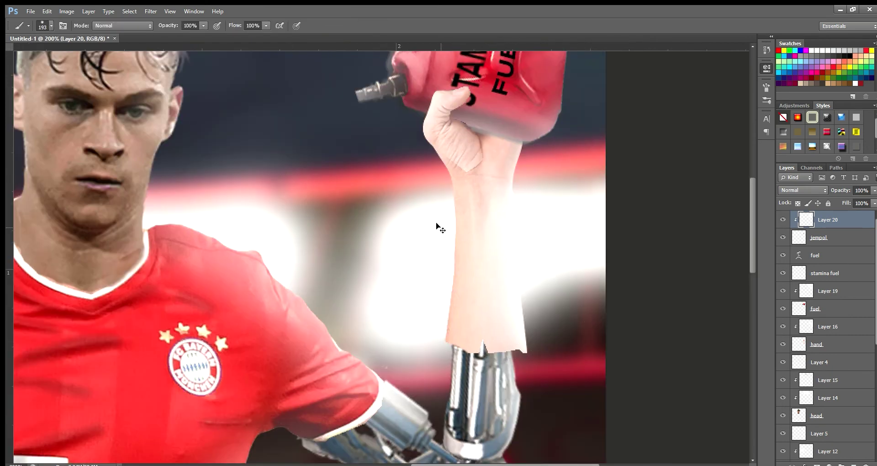
pyautogui.moveTo(165, 25); pyautogui.dragTo(163, 22)
# Step: Darken the raised forearm with soft low-opacity shading on Layer 16
pyautogui.hotkey('alt', '[')
pyautogui.hotkey('alt', '[')
pyautogui.hotkey('alt', '[')
pyautogui.moveTo(493, 146)
pyautogui.mouseDown()
pyautogui.moveTo(532, 212)
pyautogui.moveTo(559, 159)
pyautogui.mouseUp()
pyautogui.press('[')
pyautogui.press('[')
pyautogui.press('[')
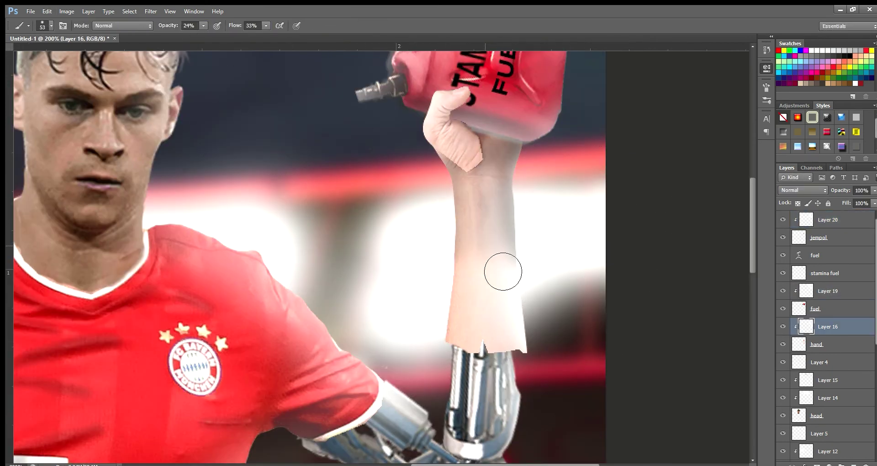
pyautogui.scroll(3, 492, 204)
pyautogui.press('z')
pyautogui.hotkey('alt', ']')
pyautogui.hotkey('alt', ']')
pyautogui.hotkey('alt', ']')
pyautogui.hotkey('ctrl', '0')
# Step: Move down the layer stack through Layer 19 and Layer 12 to Layer 8
pyautogui.press('b')
pyautogui.hotkey('alt', '[')
pyautogui.hotkey('alt', '[')
pyautogui.hotkey('alt', '[')
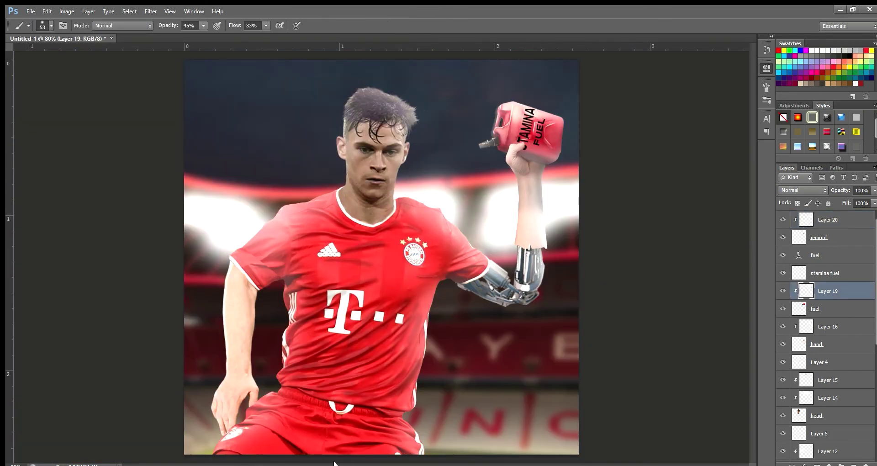
pyautogui.press('v')
pyautogui.click(828, 451)
pyautogui.hotkey('alt', '[')
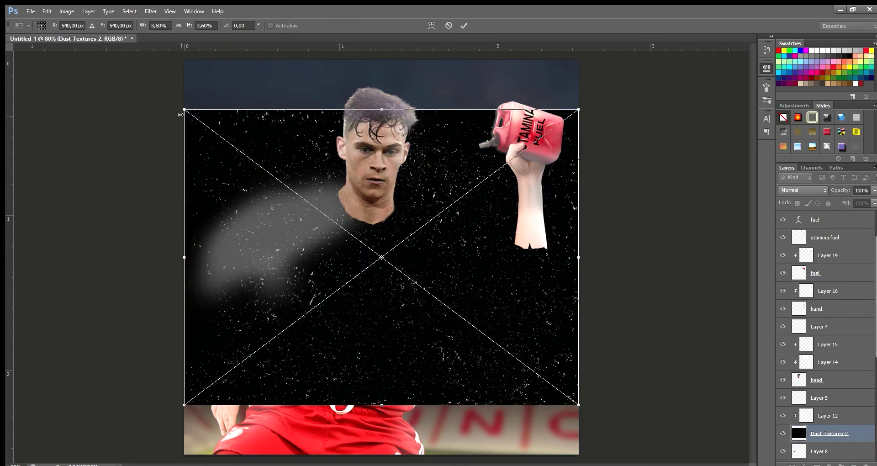
# Step: Blend the Dust-Textures-2 layer in Soft Light at 83% opacity
pyautogui.hotkey('shift', 'alt', 'f')
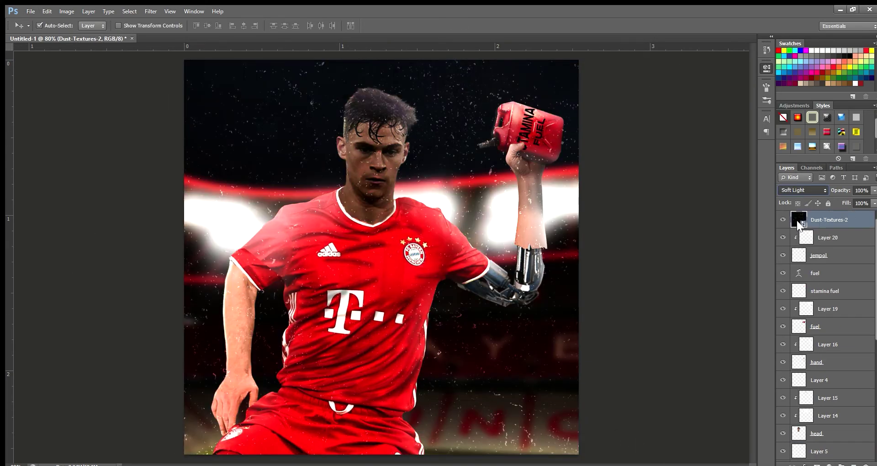
pyautogui.press('8')
pyautogui.press('3')
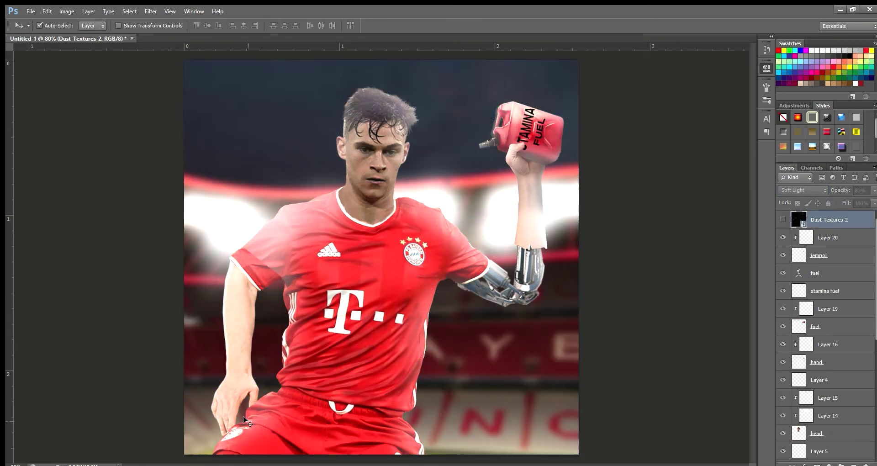
# Step: Paint soft shading along the left arm and erase shading on Layers 17 and 12
pyautogui.moveTo(256, 292); pyautogui.dragTo(249, 397)
pyautogui.moveTo(229, 265); pyautogui.dragTo(214, 419)
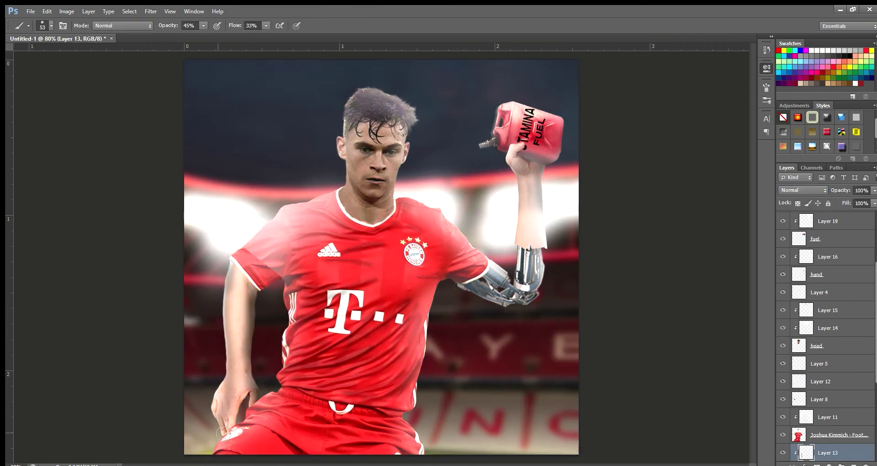
pyautogui.keyDown('ctrl'); pyautogui.click(497, 303); pyautogui.keyUp('ctrl')
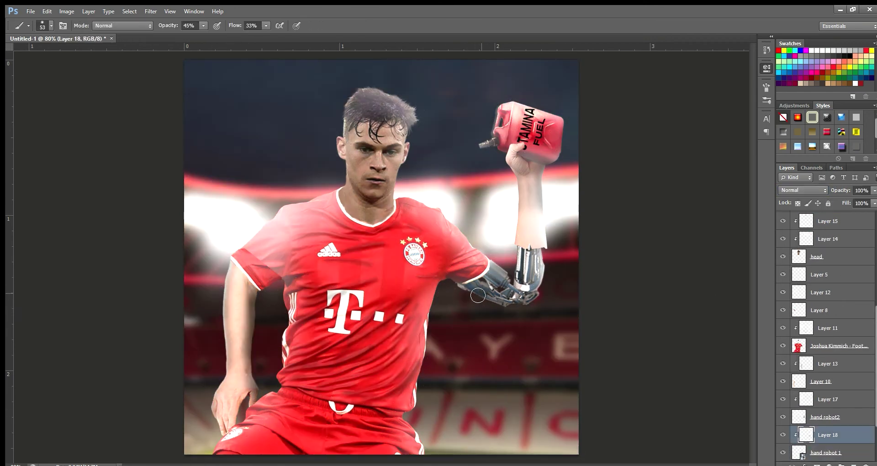
pyautogui.keyDown('ctrl'); pyautogui.click(478, 296); pyautogui.keyUp('ctrl')
pyautogui.press('e')
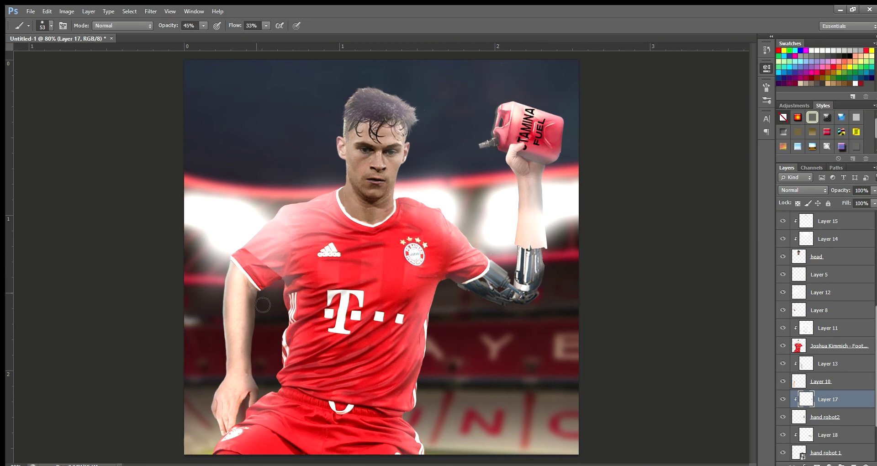
pyautogui.keyDown('ctrl'); pyautogui.click(298, 267); pyautogui.keyUp('ctrl')
# Step: Create new Layer 21 and move it below Layer 12
pyautogui.hotkey('ctrl', 'z')
pyautogui.hotkey('ctrl', 'shift', 'alt', 'n')
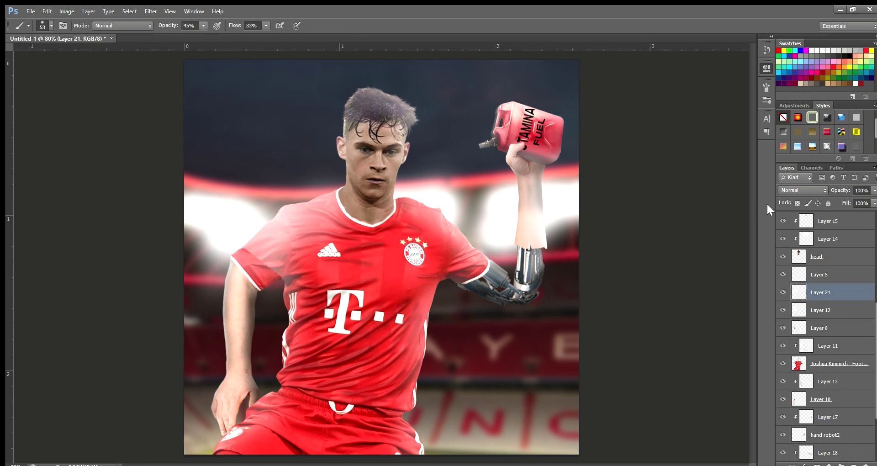
pyautogui.press('e')
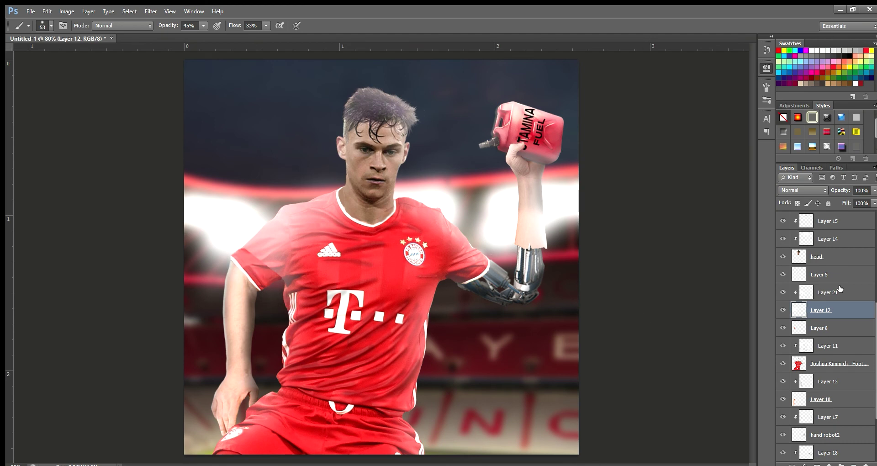
pyautogui.press('v')
pyautogui.hotkey('ctrl', '[')
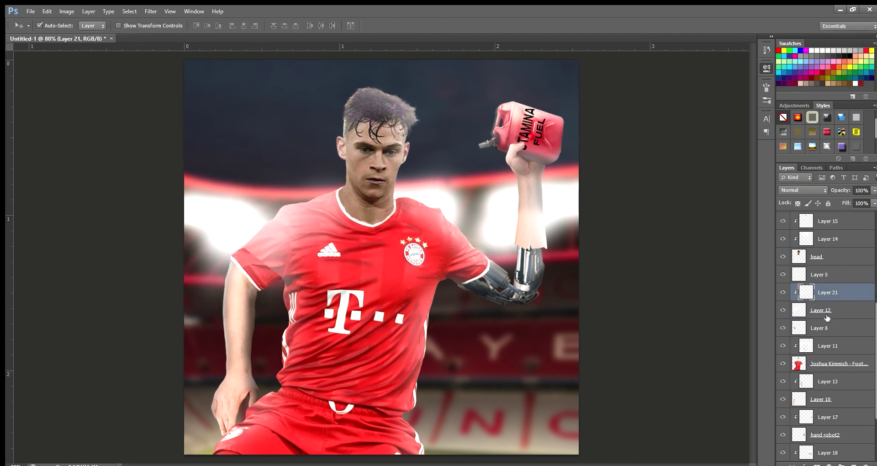
# Step: Enlarge the brush to 96 and refine shading on Layer 11
pyautogui.press('b')
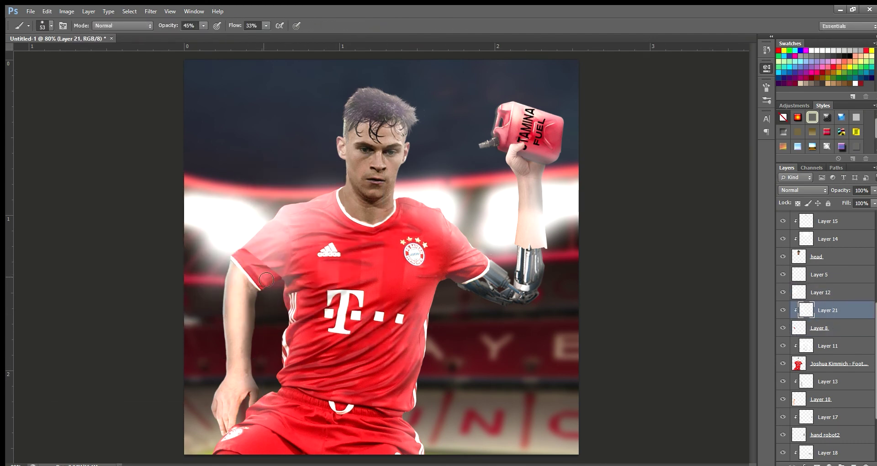
pyautogui.press('v')
pyautogui.keyDown('ctrl'); pyautogui.click(499, 221); pyautogui.keyUp('ctrl')
pyautogui.press('b')
pyautogui.press(']')
pyautogui.press(']')
pyautogui.press(']')
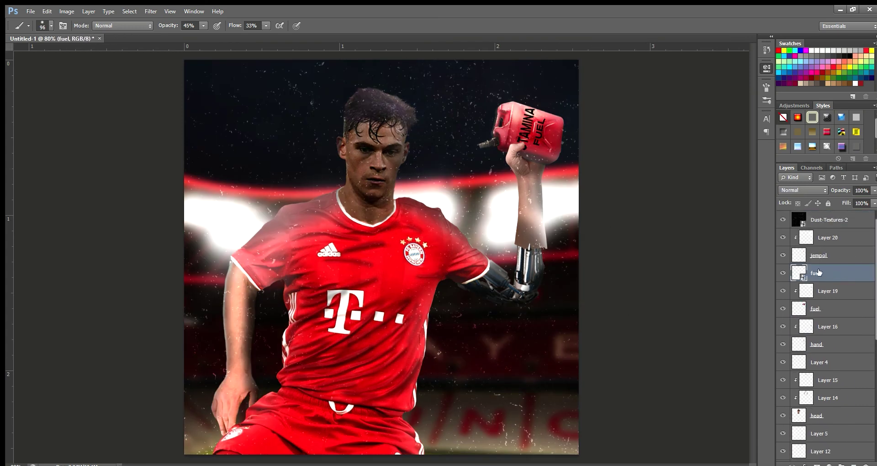
pyautogui.write('stamina')
pyautogui.press('h')
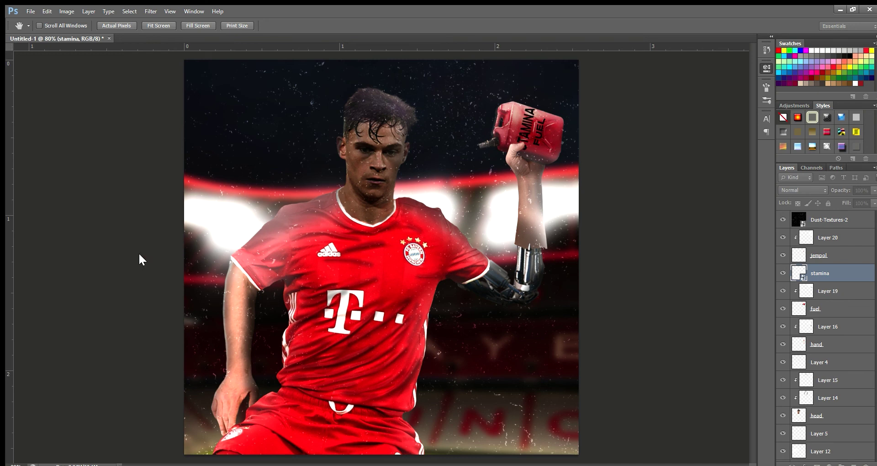
pyautogui.press('v')
# Step: Hide the dust texture and select Layers 20 through 16
pyautogui.hotkey('alt', '.')
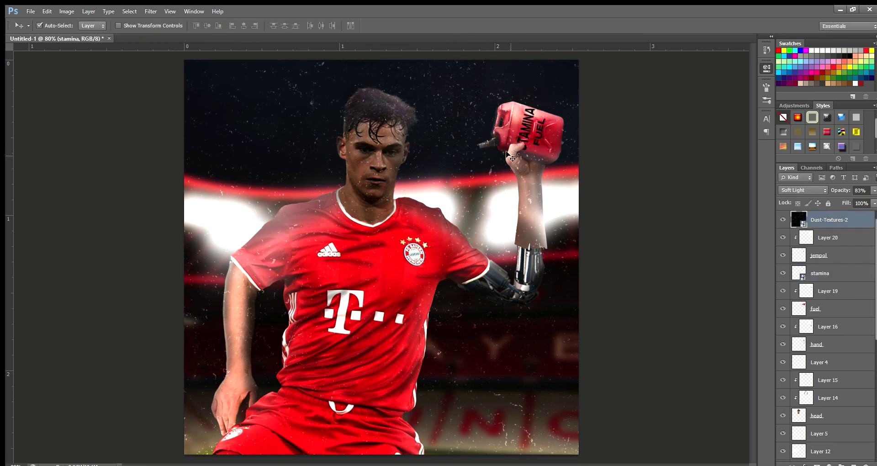
pyautogui.hotkey('alt', '[')
pyautogui.press('b')
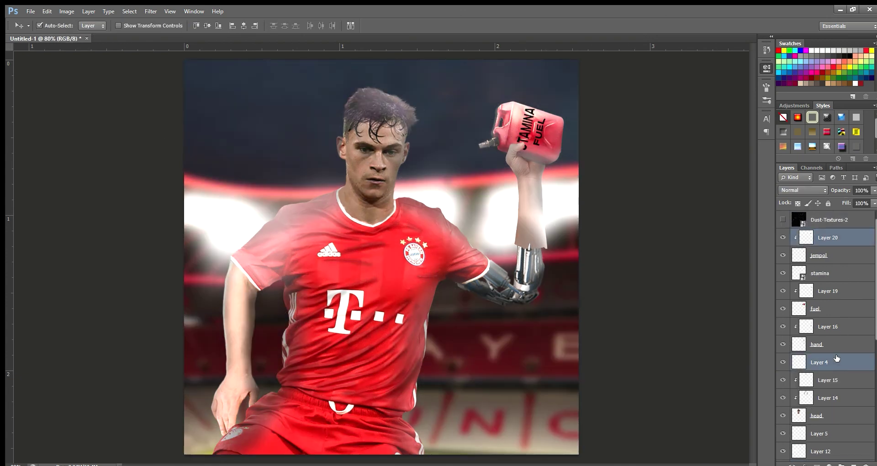
pyautogui.keyDown('ctrl'); pyautogui.click(832, 327); pyautogui.keyUp('ctrl')
pyautogui.keyDown('shift'); pyautogui.click(831, 236); pyautogui.keyUp('shift')
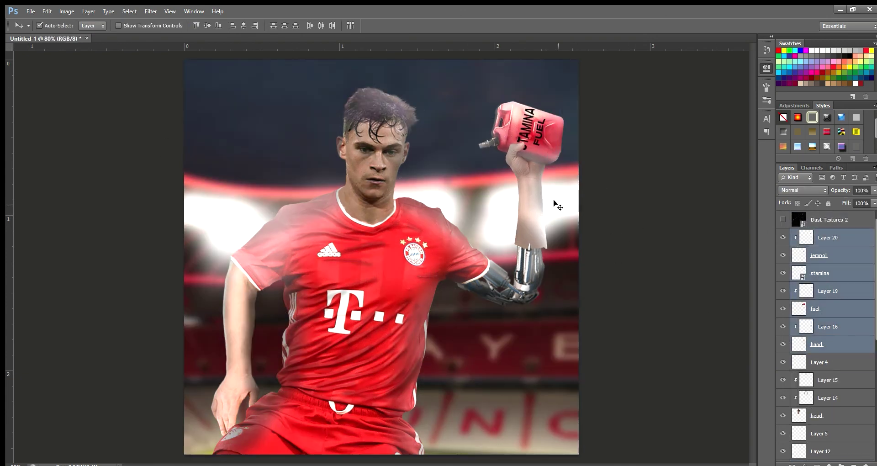
# Step: Select the stamina and fuel layers and rotate the fuel can slightly
pyautogui.keyDown('shift'); pyautogui.click(828, 255); pyautogui.keyUp('shift')
pyautogui.keyDown('ctrl'); pyautogui.click(820, 272); pyautogui.keyUp('ctrl')
pyautogui.keyDown('ctrl'); pyautogui.click(816, 308); pyautogui.keyUp('ctrl')
pyautogui.hotkey('ctrl', 't')
pyautogui.press('Escape')
pyautogui.press('e')
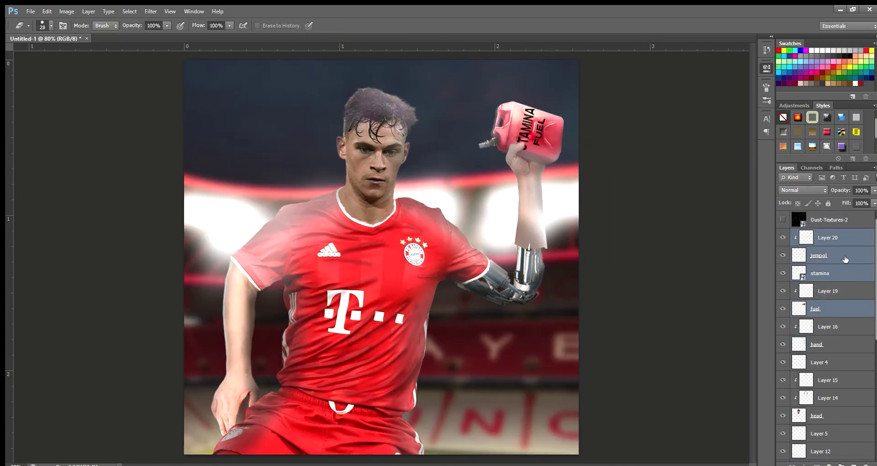
pyautogui.keyDown('ctrl'); pyautogui.click(845, 259); pyautogui.keyUp('ctrl')
pyautogui.keyDown('ctrl'); pyautogui.click(828, 237); pyautogui.keyUp('ctrl')
pyautogui.hotkey('ctrl', 't')
pyautogui.moveTo(583, 55); pyautogui.dragTo(571, 44)
pyautogui.press('Return')
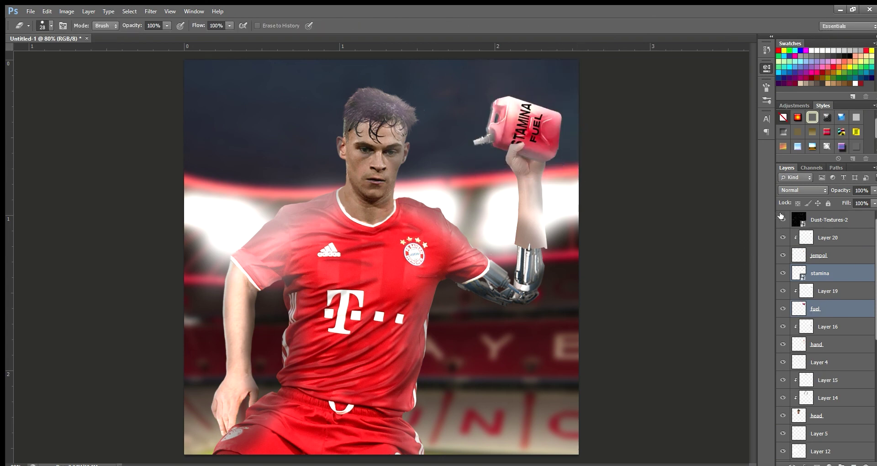
# Step: Show the dust texture, lasso the red cape onto its own layer, and move it behind the player
pyautogui.click(782, 216)
pyautogui.keyDown('ctrl'); pyautogui.click(400, 165); pyautogui.keyUp('ctrl')
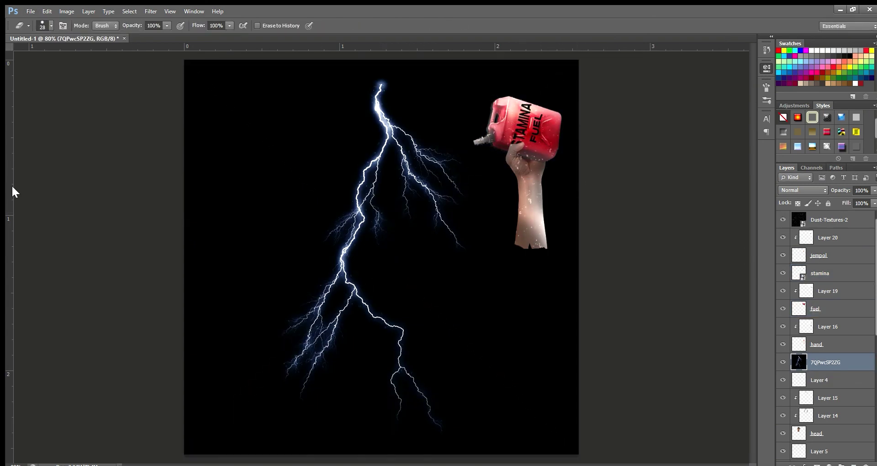
pyautogui.press('l')
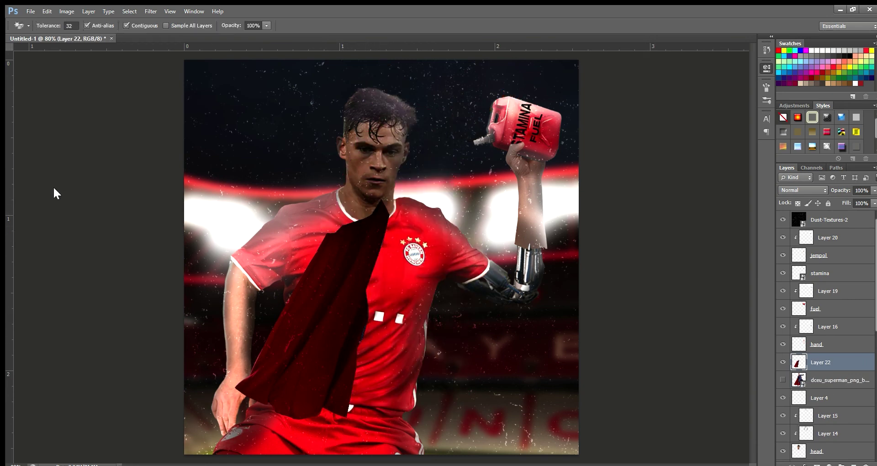
pyautogui.press('e')
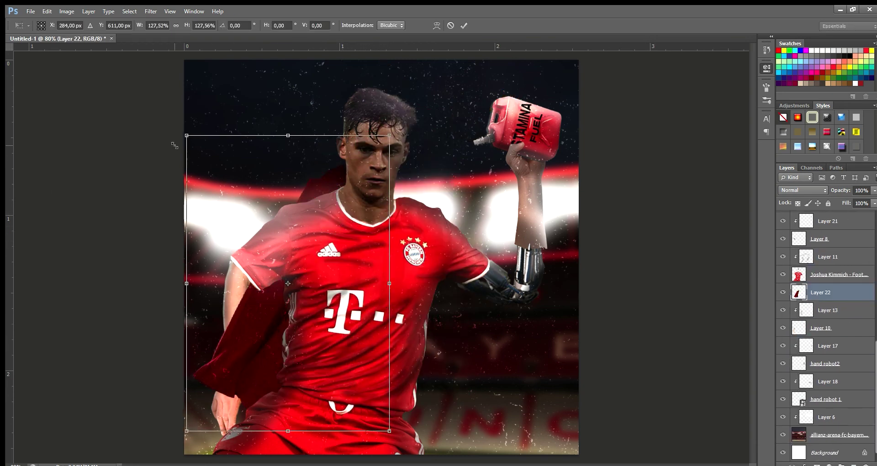
pyautogui.moveTo(846, 293); pyautogui.dragTo(862, 427)
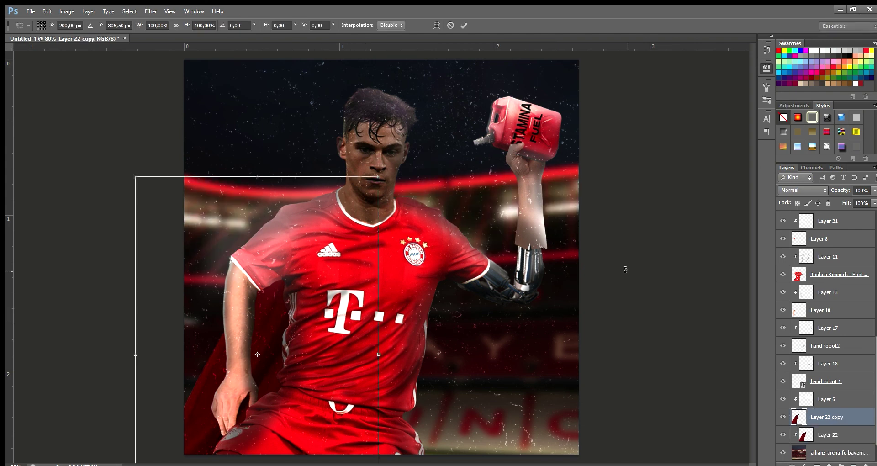
# Step: Mirror a cape copy onto the player's right side and place the IG logo top-left
pyautogui.hotkey('ctrl', 'j')
pyautogui.hotkey('ctrl', 't')
pyautogui.moveTo(300, 350); pyautogui.dragTo(585, 352)
pyautogui.press('Return')
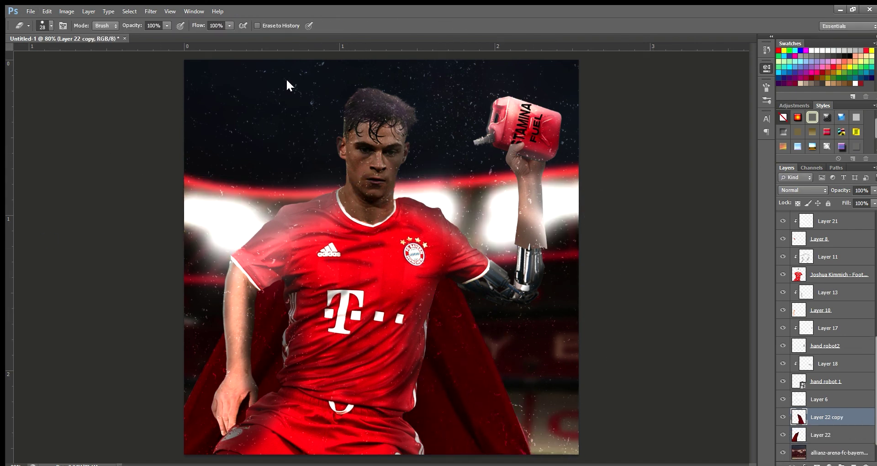
pyautogui.press('Return')
pyautogui.moveTo(831, 222); pyautogui.dragTo(861, 386)
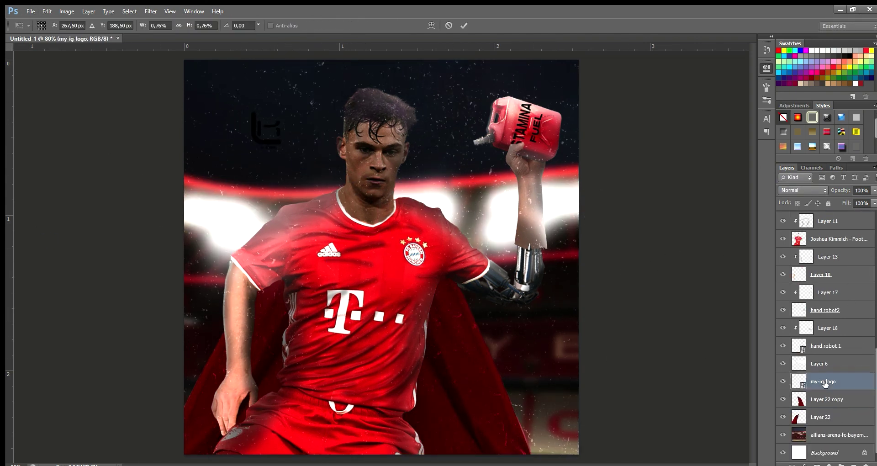
# Step: Give my-ig-logo a Satin style and place the round channel-profile badge beside it
pyautogui.doubleClick(860, 386)
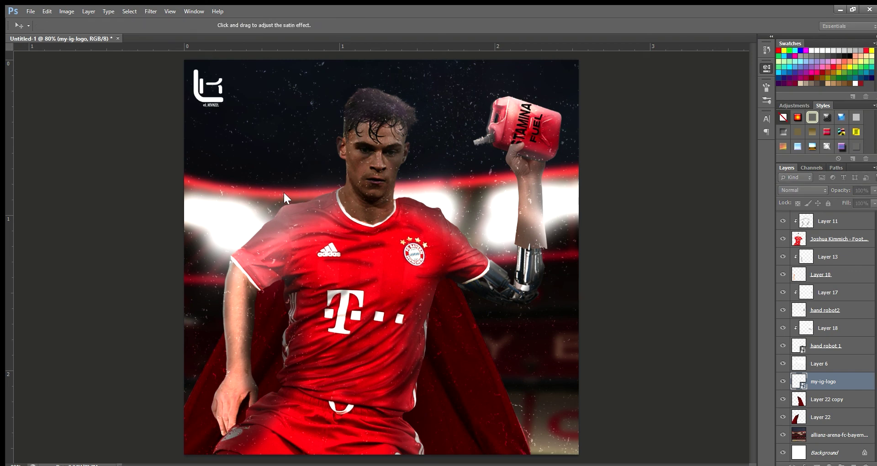
pyautogui.press('Return')
pyautogui.moveTo(418, 261)
pyautogui.mouseDown()
pyautogui.moveTo(438, 339)
pyautogui.moveTo(263, 107)
pyautogui.mouseUp()
pyautogui.press('Return')
# Step: Draw a white rectangle top-left, tilt it about 12.5°, and send it below the logo
pyautogui.press('u')
pyautogui.moveTo(182, 142); pyautogui.dragTo(296, 225)
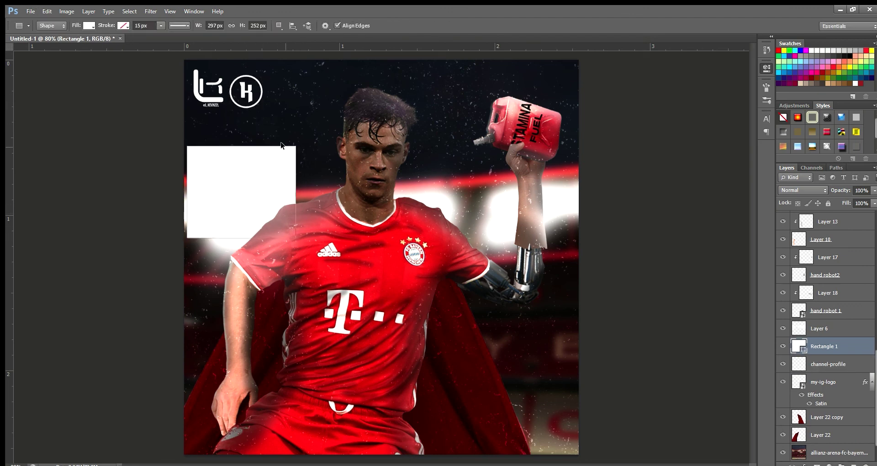
pyautogui.hotkey('ctrl', 't')
pyautogui.moveTo(242, 183); pyautogui.dragTo(206, 88)
pyautogui.moveTo(262, 142)
pyautogui.mouseDown()
pyautogui.moveTo(251, 154)
pyautogui.moveTo(267, 136)
pyautogui.mouseUp()
pyautogui.press('Return')
pyautogui.hotkey('ctrl', '[')
pyautogui.hotkey('ctrl', '[')
# Step: Delete the white test rectangle layer
pyautogui.click(540, 293)
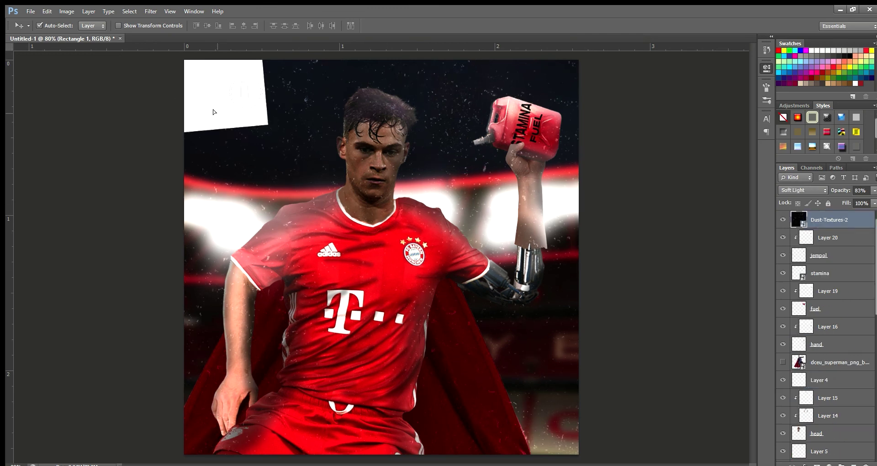
pyautogui.scroll(-5, 806, 366)
pyautogui.click(805, 381)
pyautogui.press('Delete')
pyautogui.press('u')
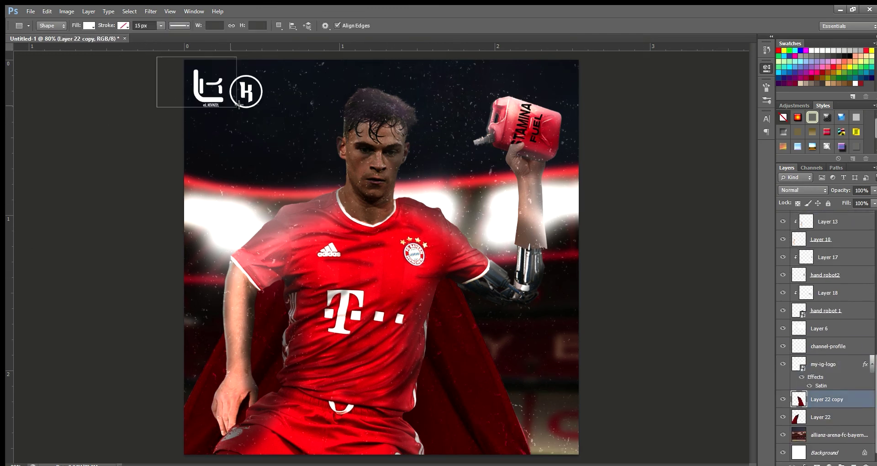